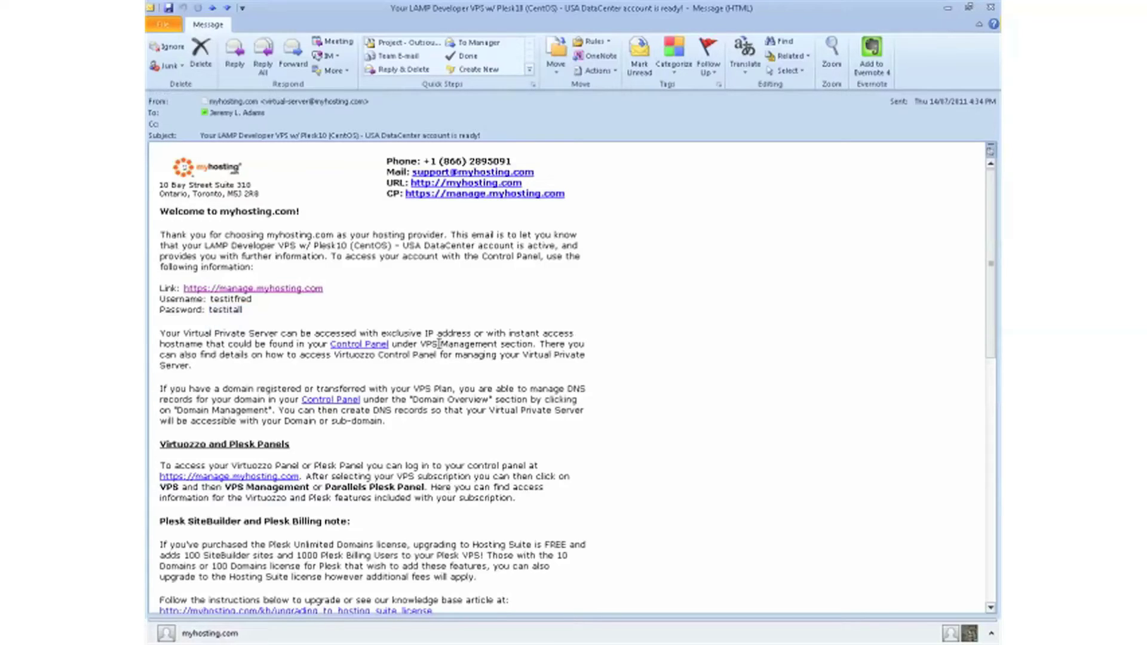
# - Log in to the control panel from the email link with the account username and password
pyautogui.click(277, 289)
pyautogui.click(555, 177)
pyautogui.write('testitfred')
pyautogui.press('Tab')
pyautogui.write('tes')
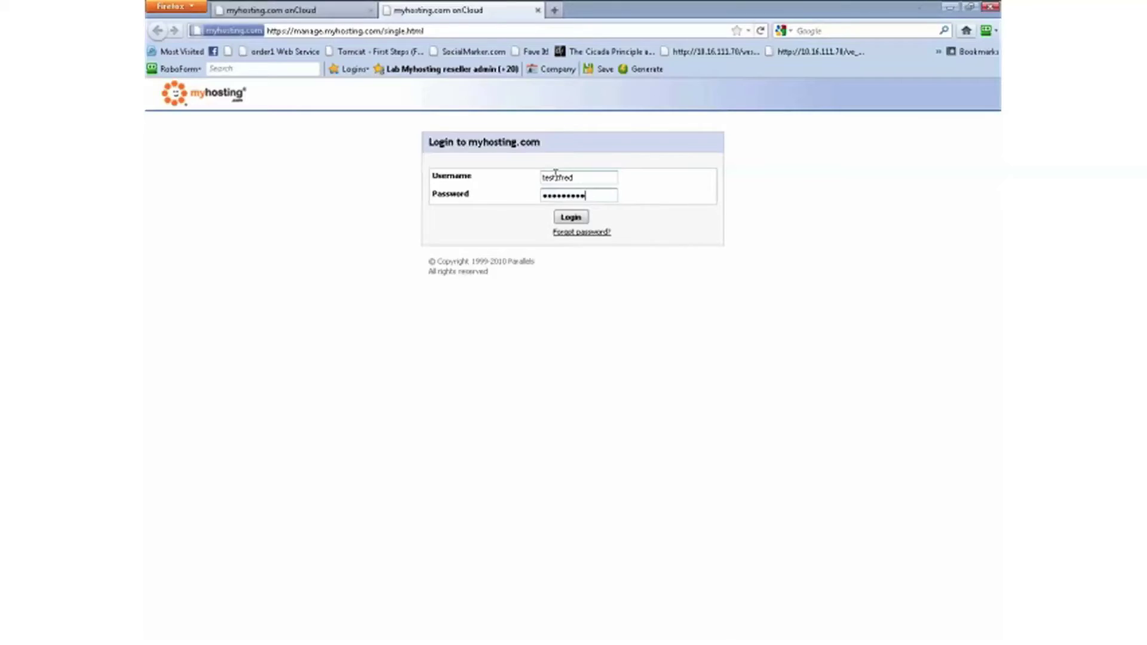
pyautogui.click(571, 218)
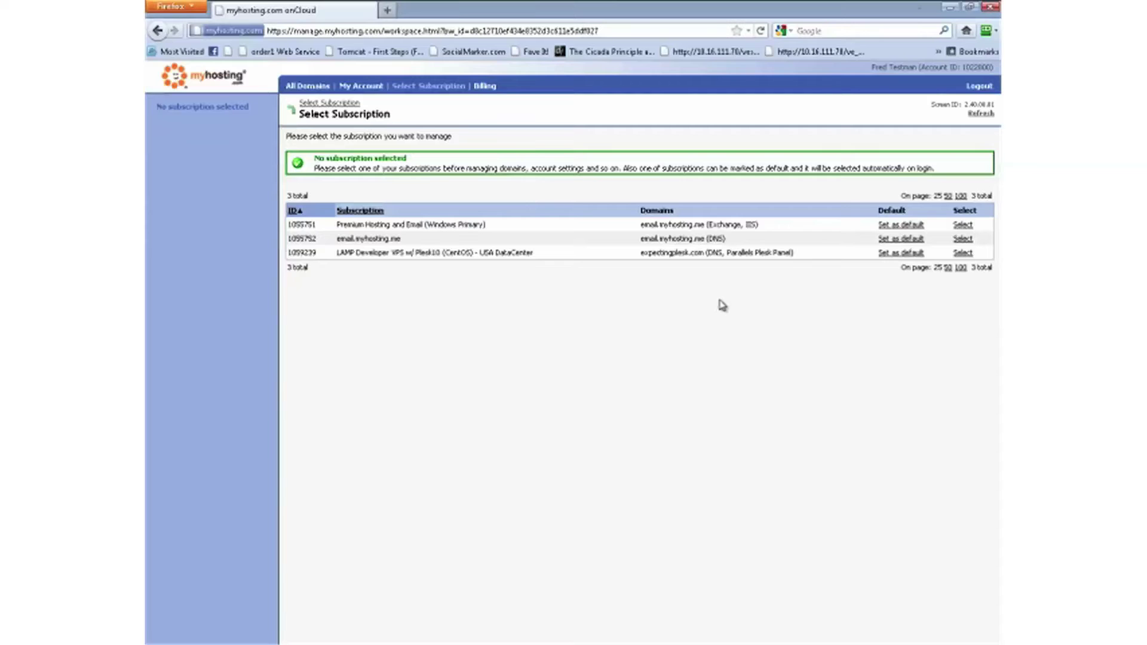
# - Select the LAMP Developer VPS subscription and open its VPS section
pyautogui.moveTo(443, 254); pyautogui.dragTo(511, 254)
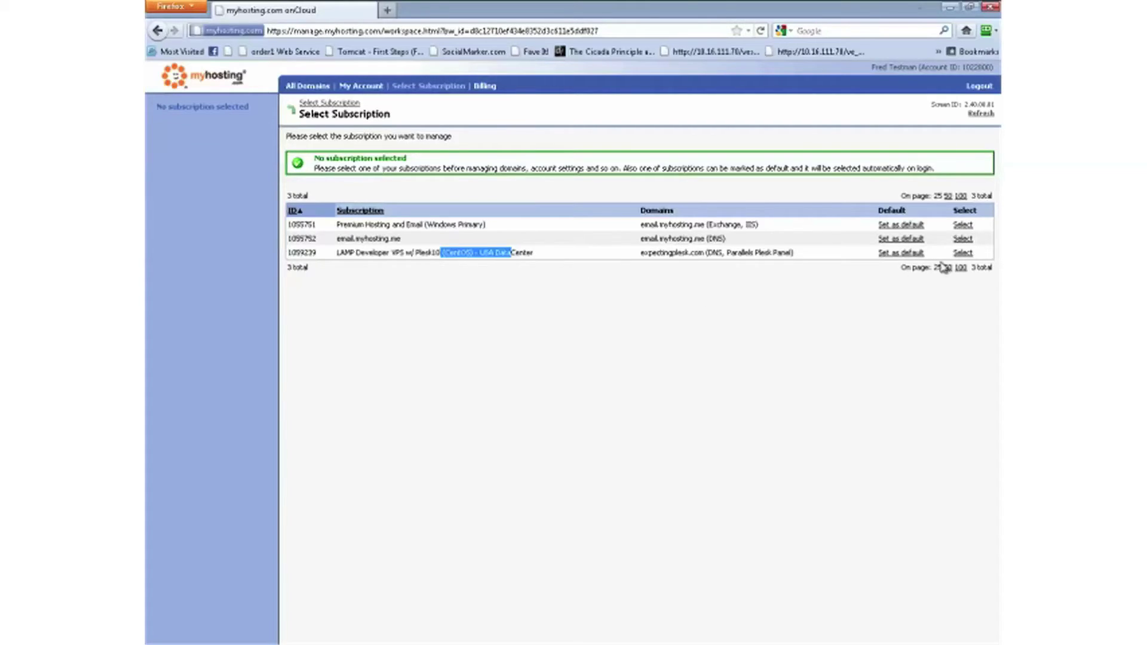
pyautogui.click(963, 253)
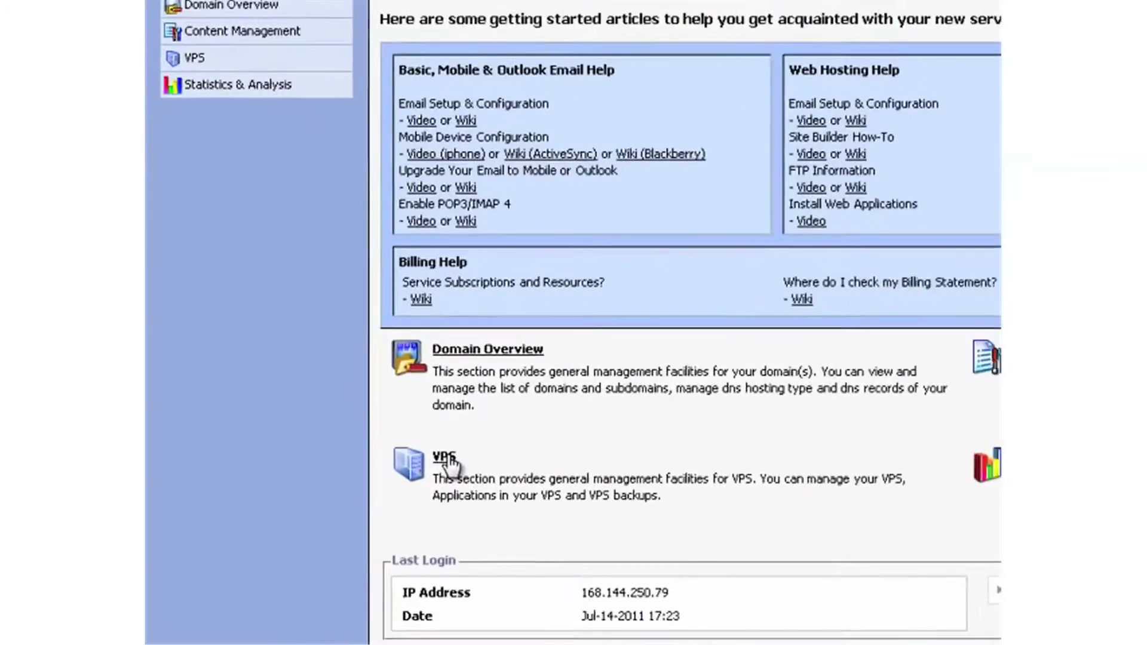
pyautogui.doubleClick(444, 460)
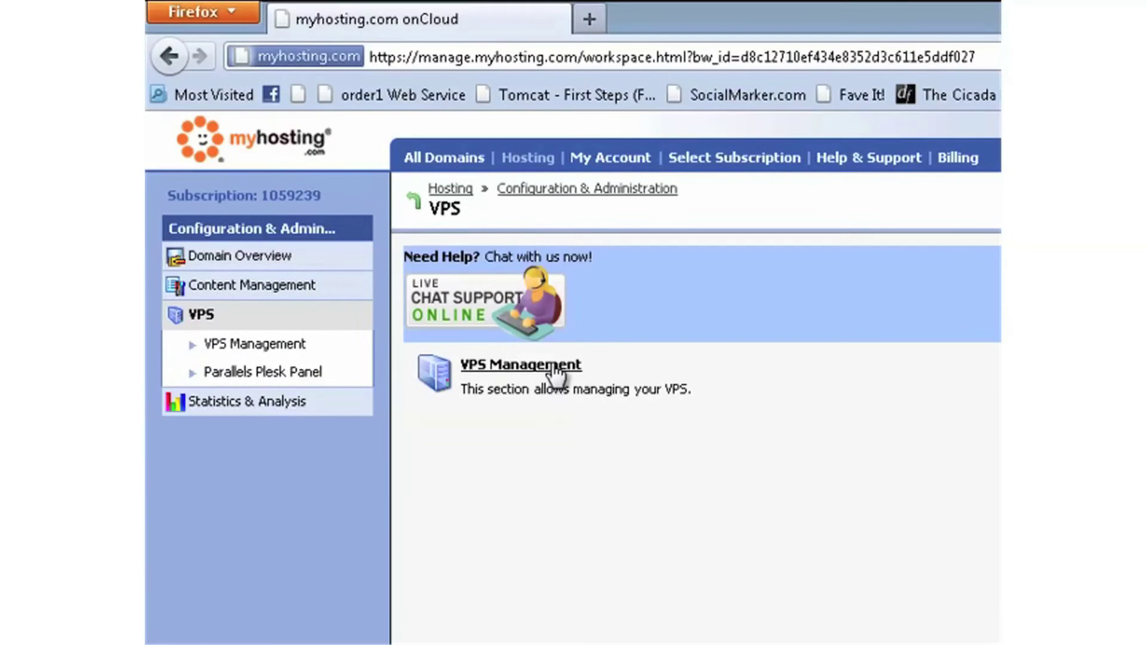
# - Open VPS Management, note the CentOS template, and list the VPS's 11 installed applications
pyautogui.click(553, 368)
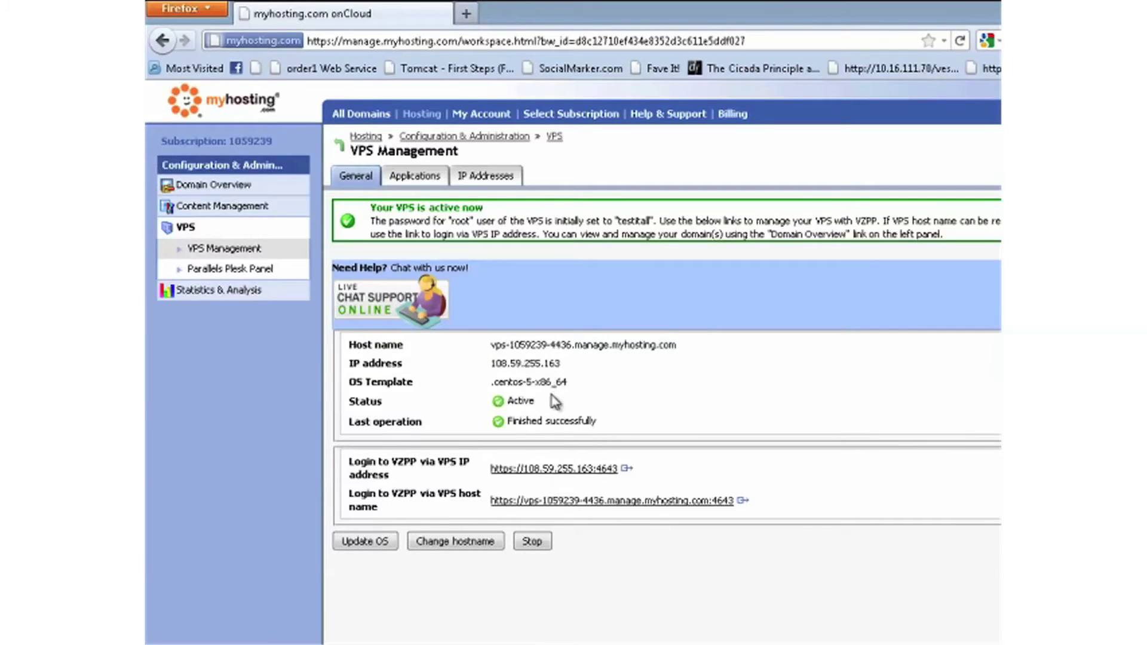
pyautogui.moveTo(554, 382); pyautogui.dragTo(510, 382)
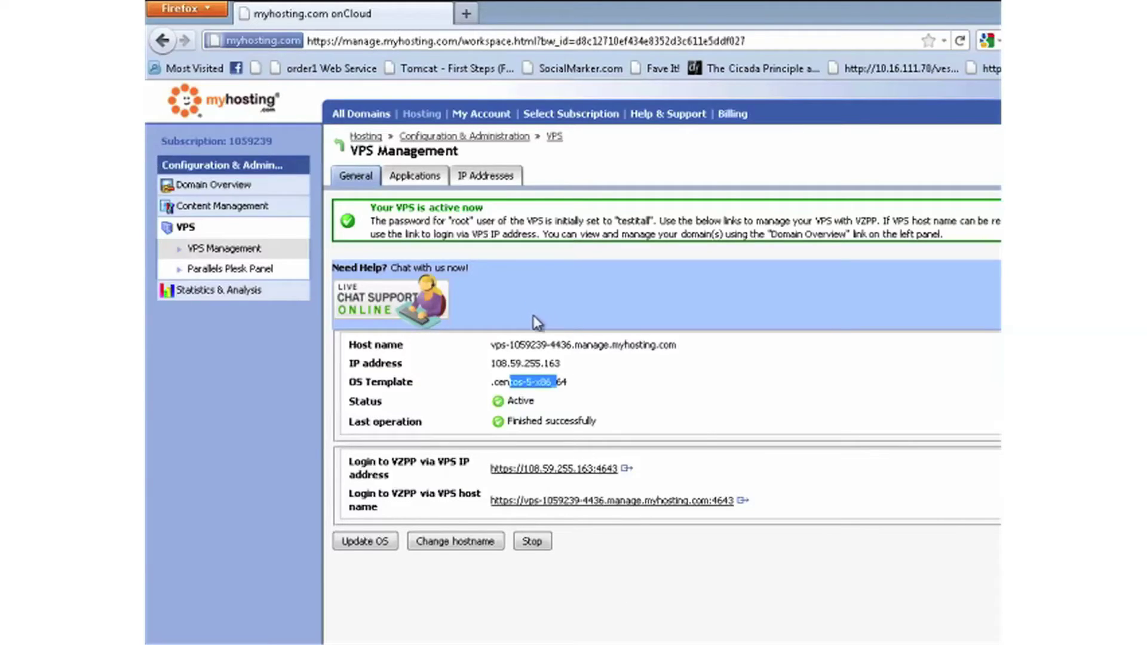
pyautogui.click(417, 177)
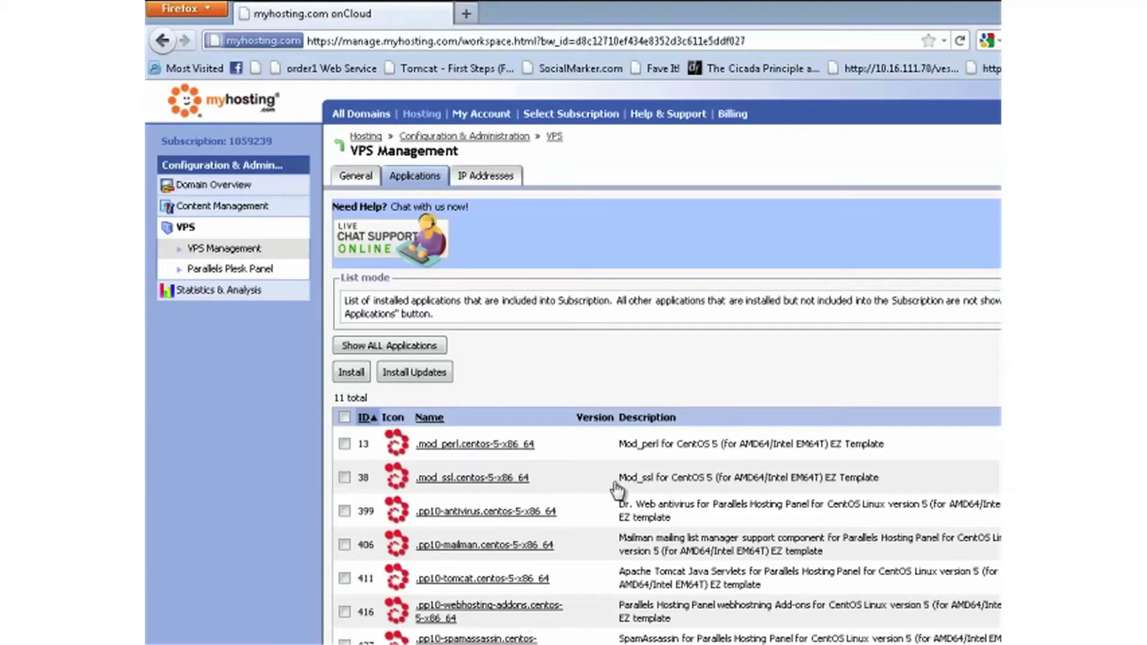
# - Check which applications can be installed and view the VPS's IP addresses
pyautogui.click(352, 373)
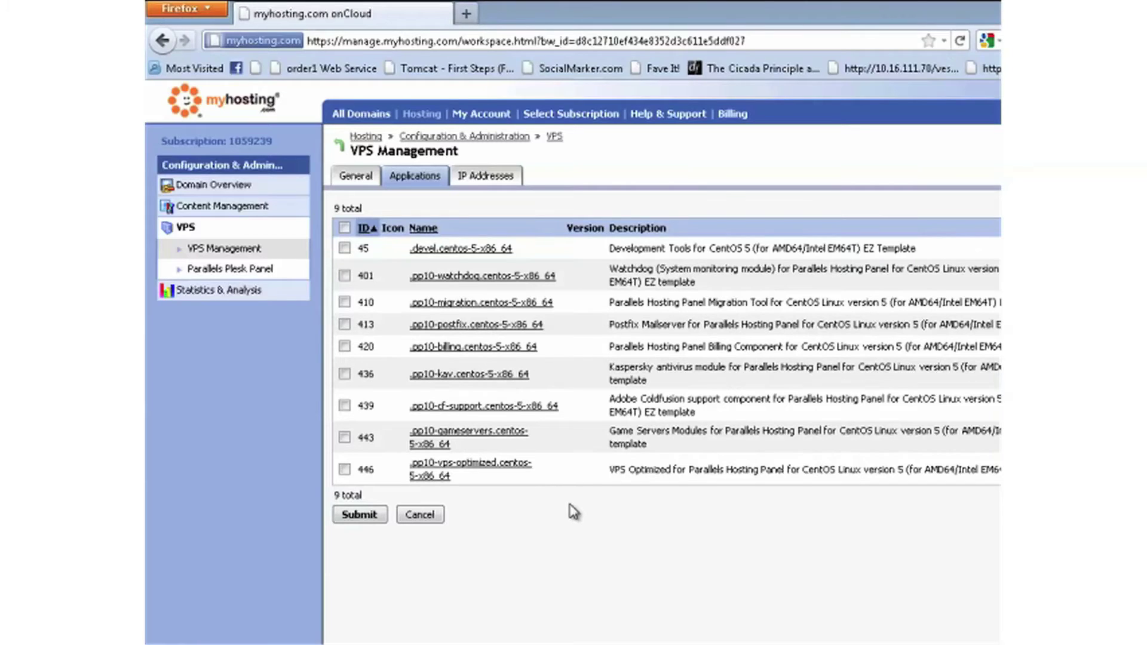
pyautogui.click(488, 186)
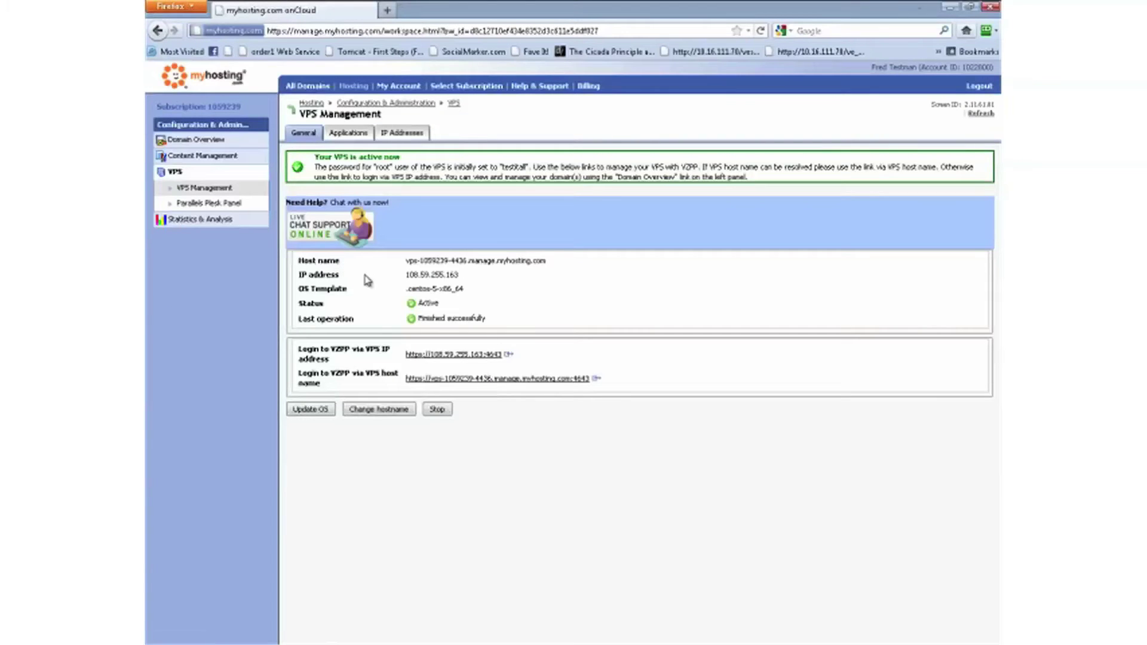
# - Open the Parallels Plesk Panel page showing Plesk 10.3.0 as ready
pyautogui.click(230, 205)
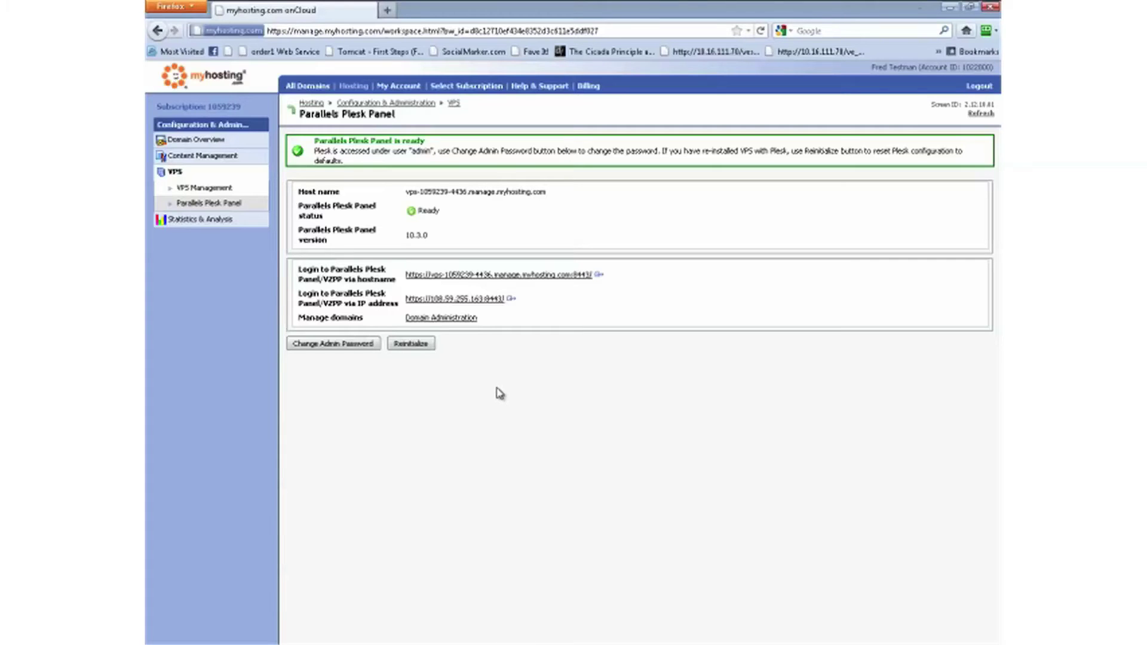
# - Open Plesk via the hostname link and permanently trust its untrusted certificate
pyautogui.click(509, 276)
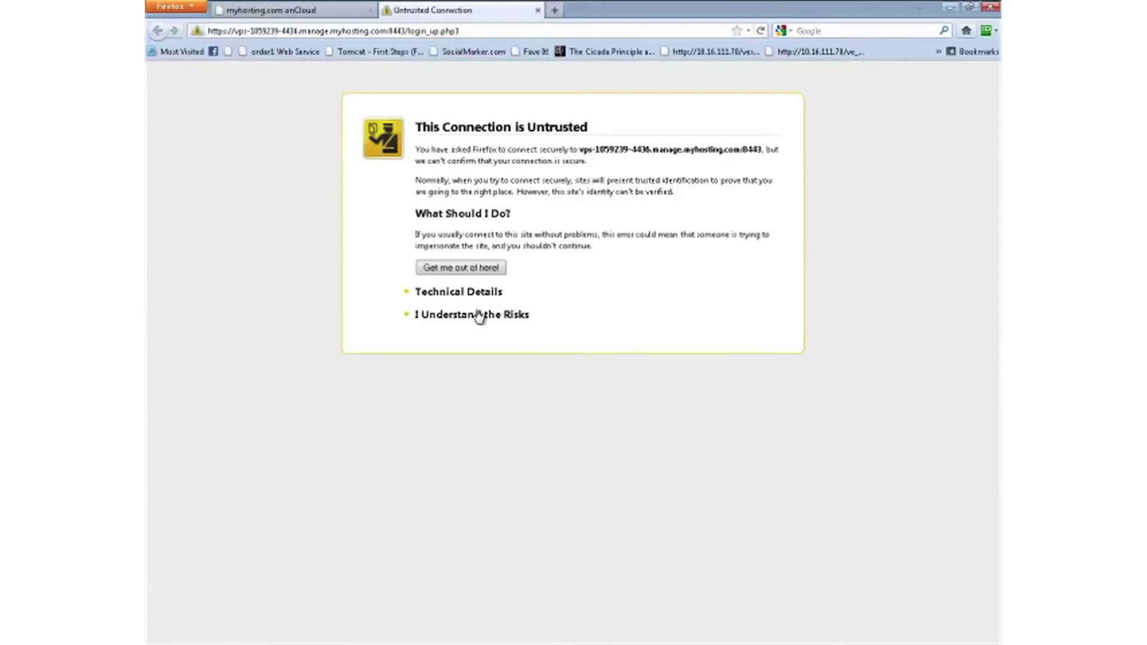
pyautogui.click(478, 316)
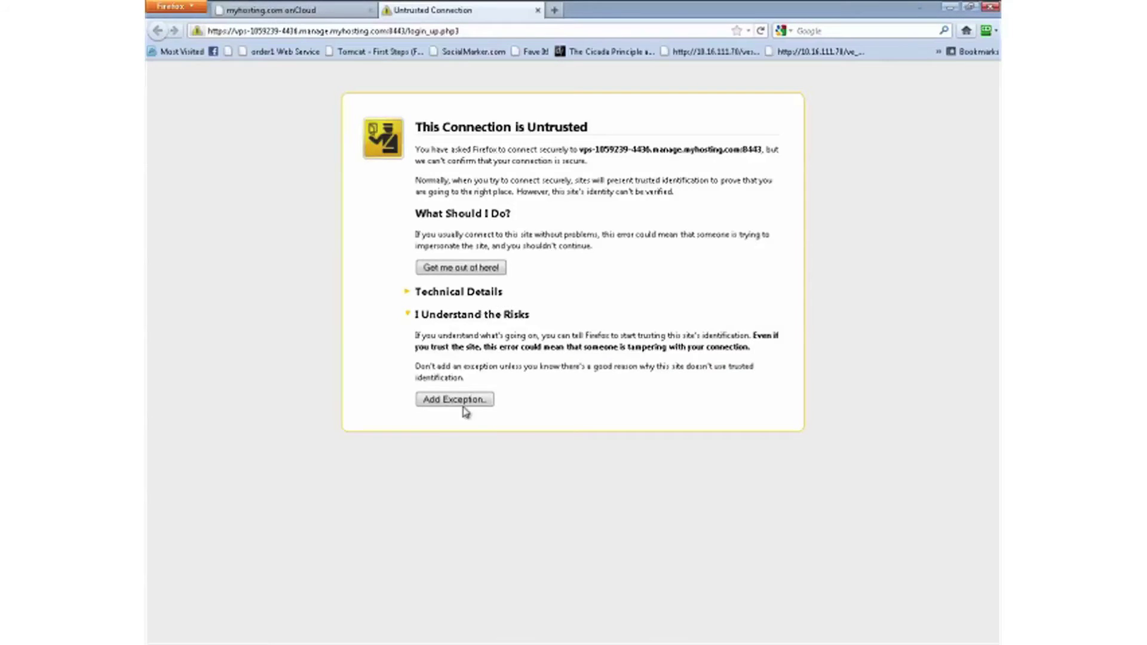
pyautogui.click(465, 401)
pyautogui.click(593, 501)
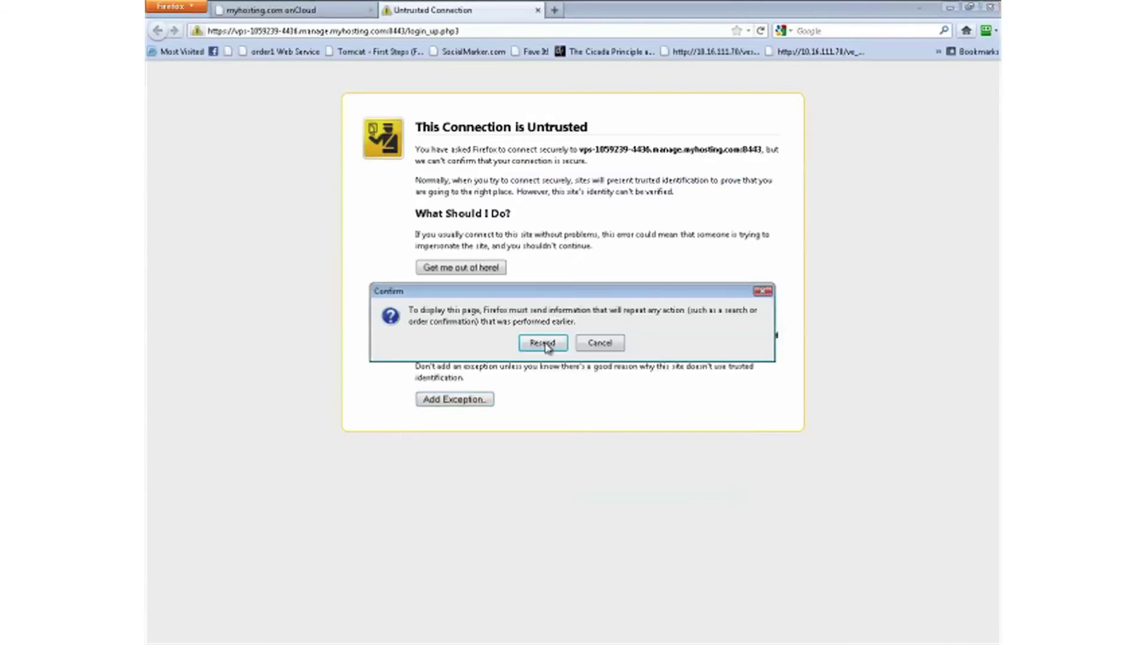
pyautogui.click(543, 342)
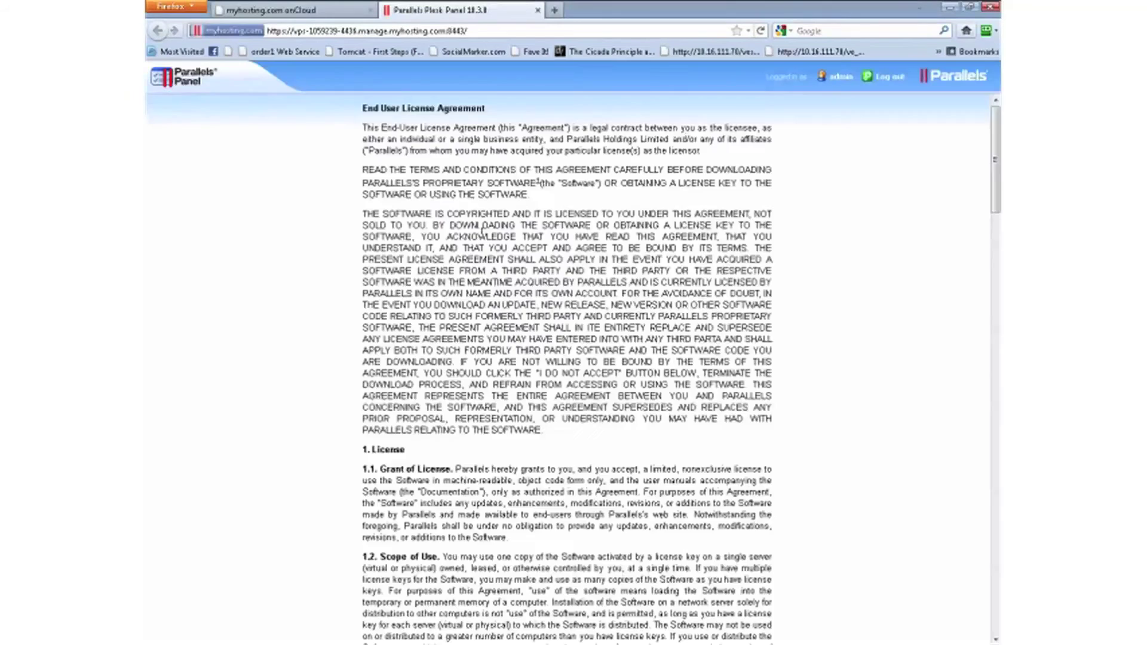
# - Accept the Plesk license agreement without showing it again, then check the expectingplesk.com webspace
pyautogui.scroll(-20, 500, 390)
pyautogui.click(367, 606)
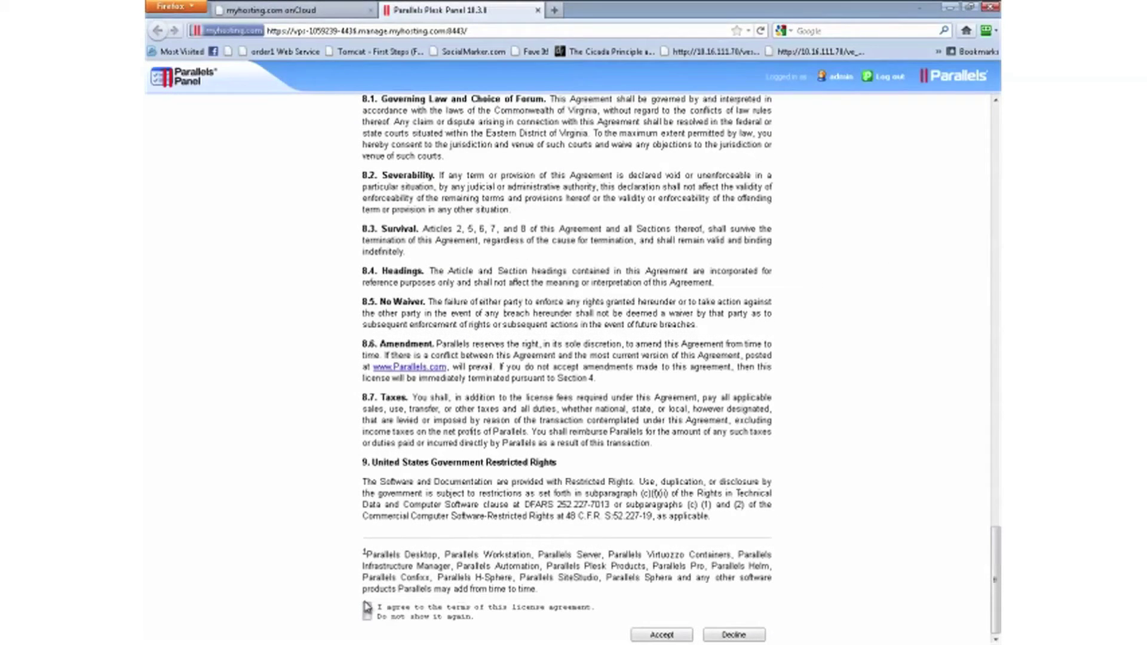
pyautogui.click(367, 616)
pyautogui.click(660, 635)
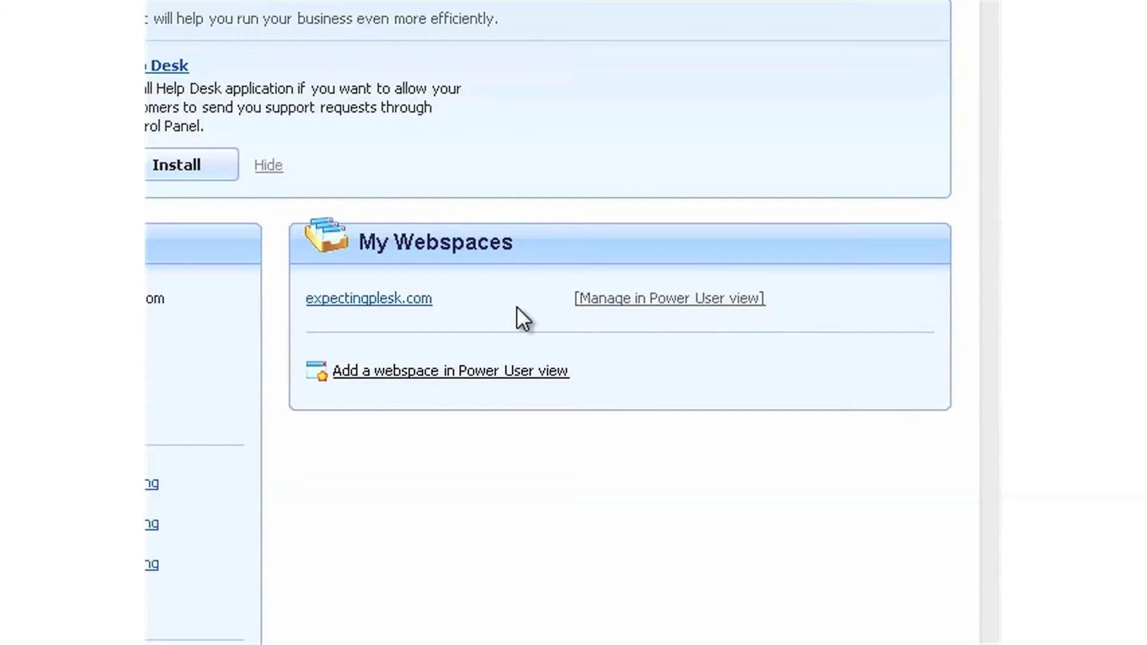
pyautogui.moveTo(452, 303); pyautogui.dragTo(307, 309)
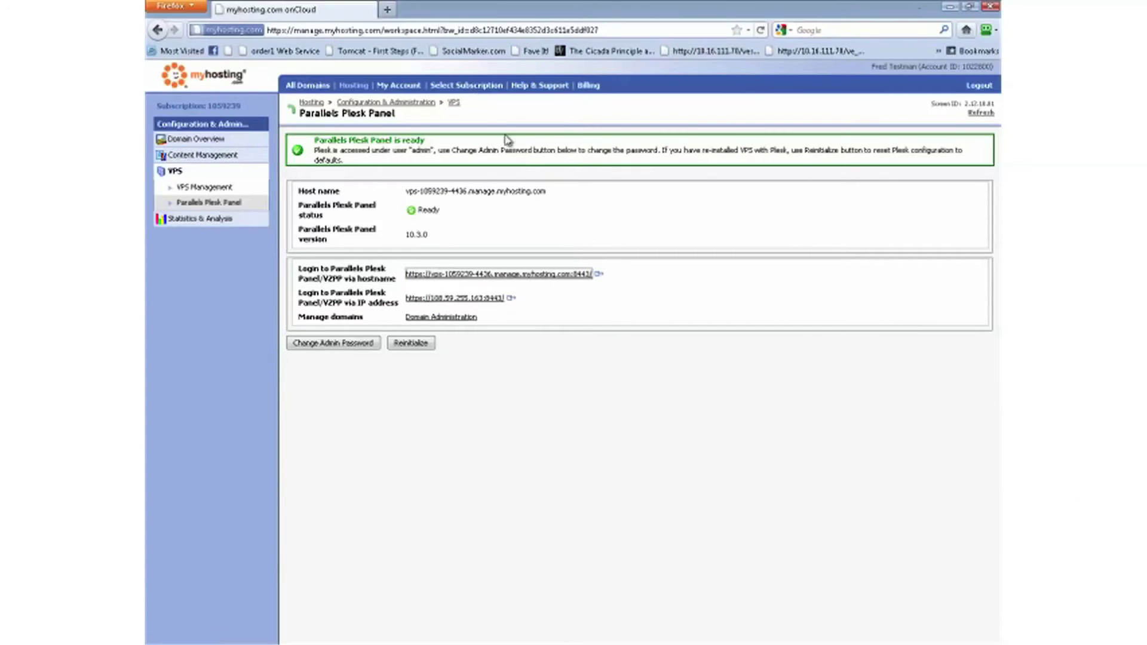
# - Return to the subscription list and review its three subscriptions
pyautogui.click(466, 86)
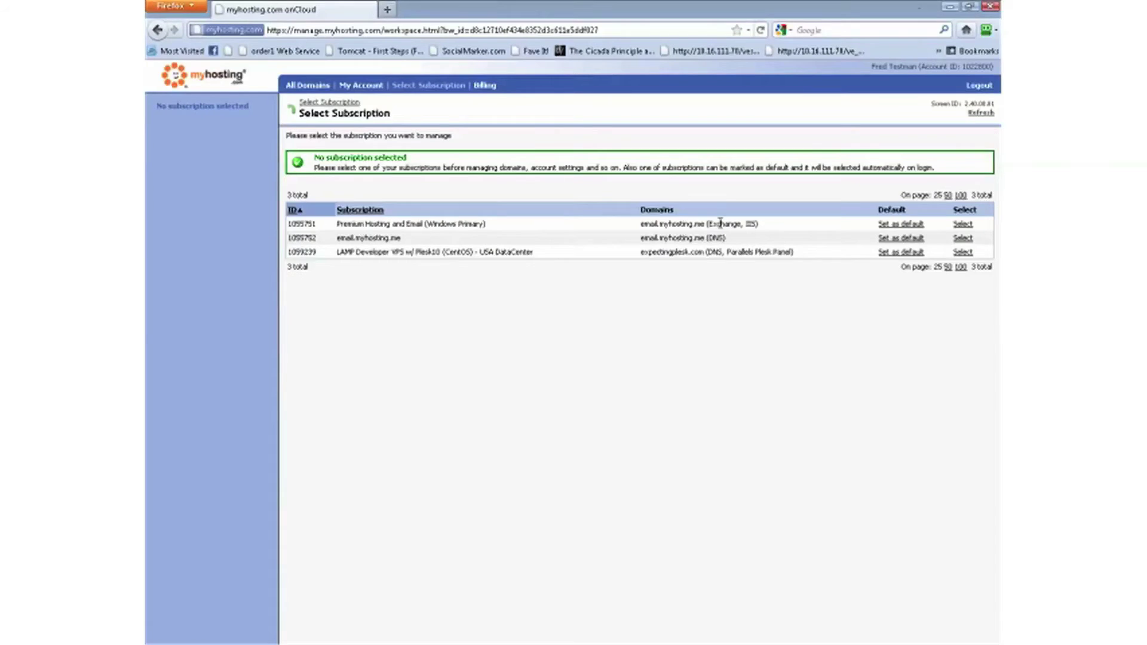
pyautogui.moveTo(718, 222); pyautogui.dragTo(471, 267)
pyautogui.click(453, 342)
# - Via the billing manager's Subscription Management, open the LAMP Developer VPS w/ Plesk10 subscription's licenses
pyautogui.click(485, 87)
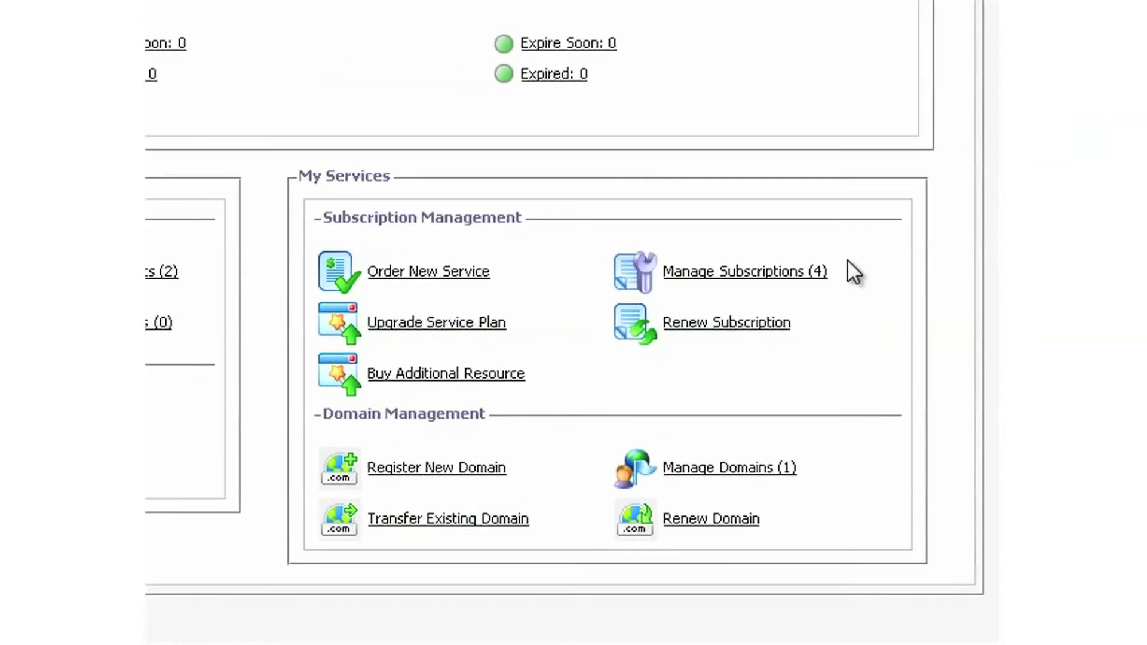
pyautogui.moveTo(616, 272); pyautogui.dragTo(817, 278)
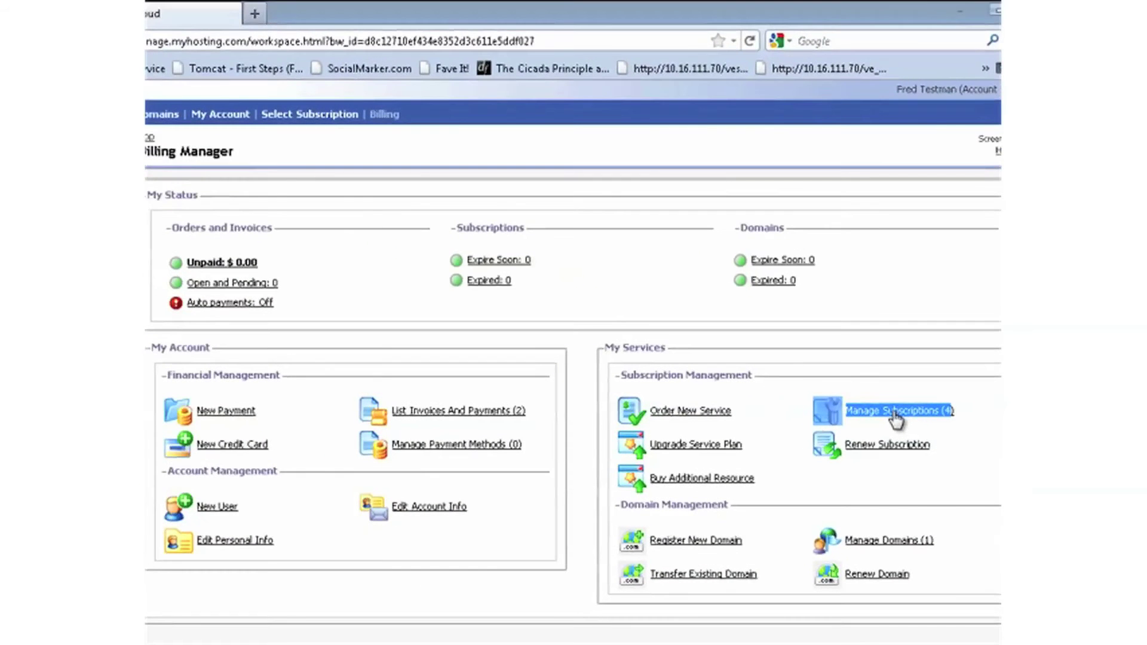
pyautogui.click(754, 274)
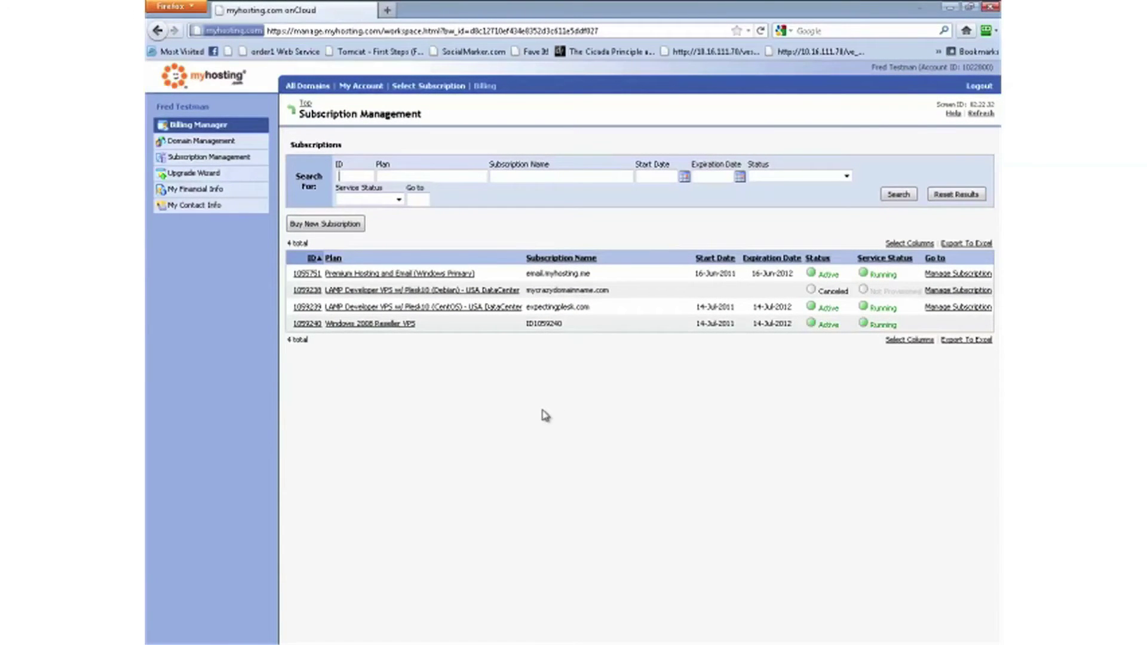
pyautogui.moveTo(571, 307); pyautogui.dragTo(333, 318)
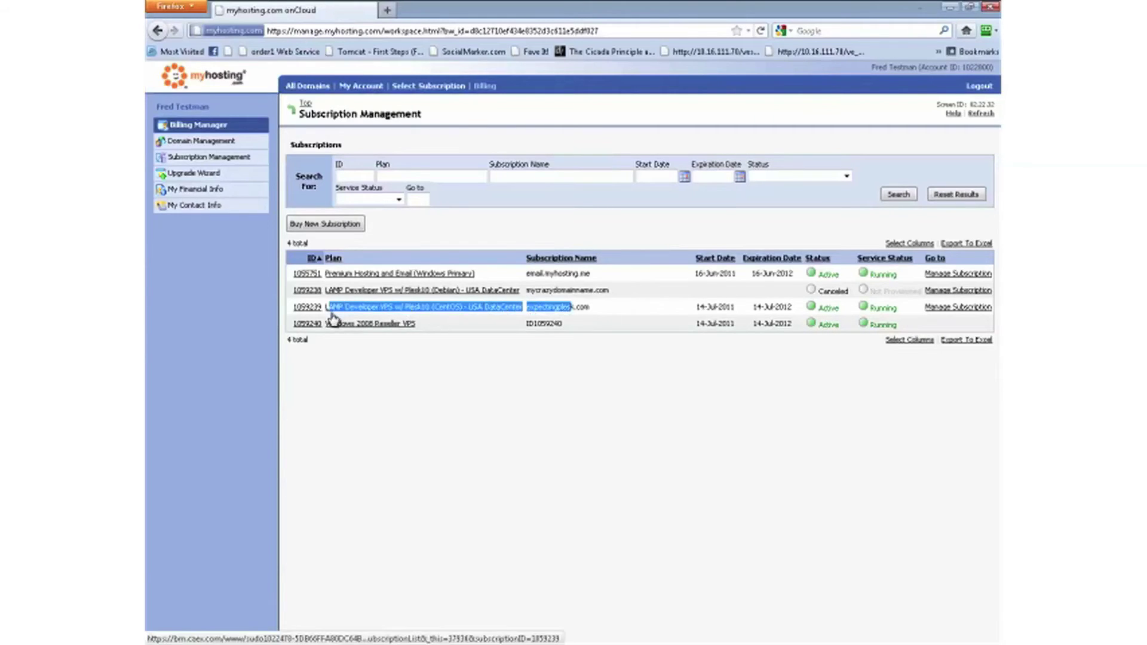
pyautogui.click(400, 310)
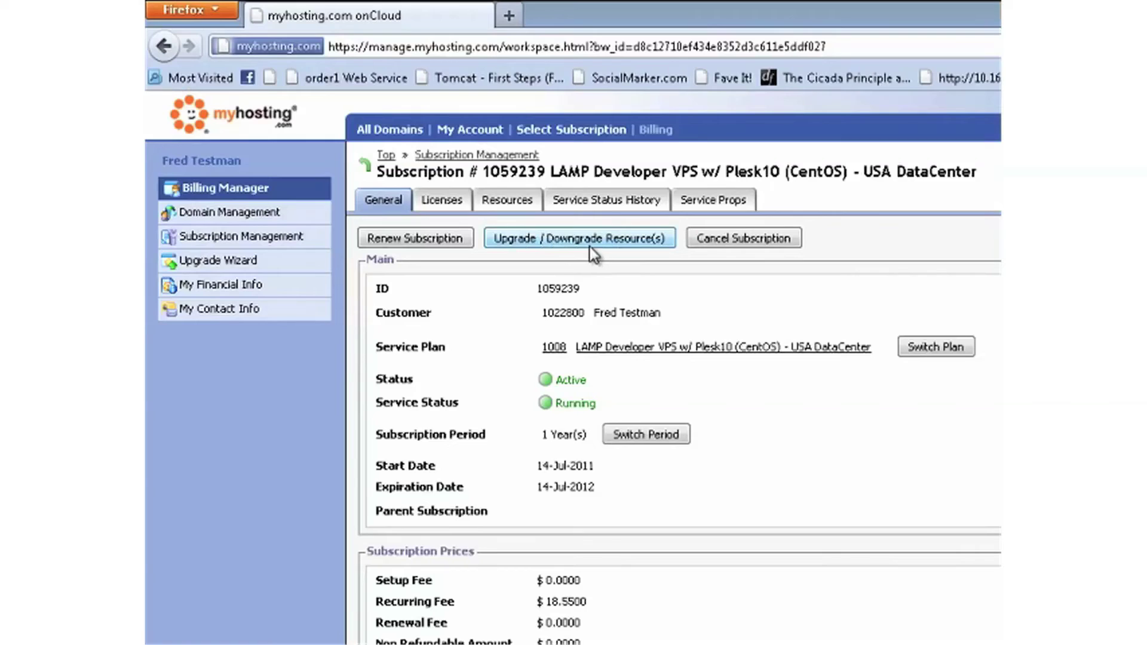
pyautogui.click(450, 203)
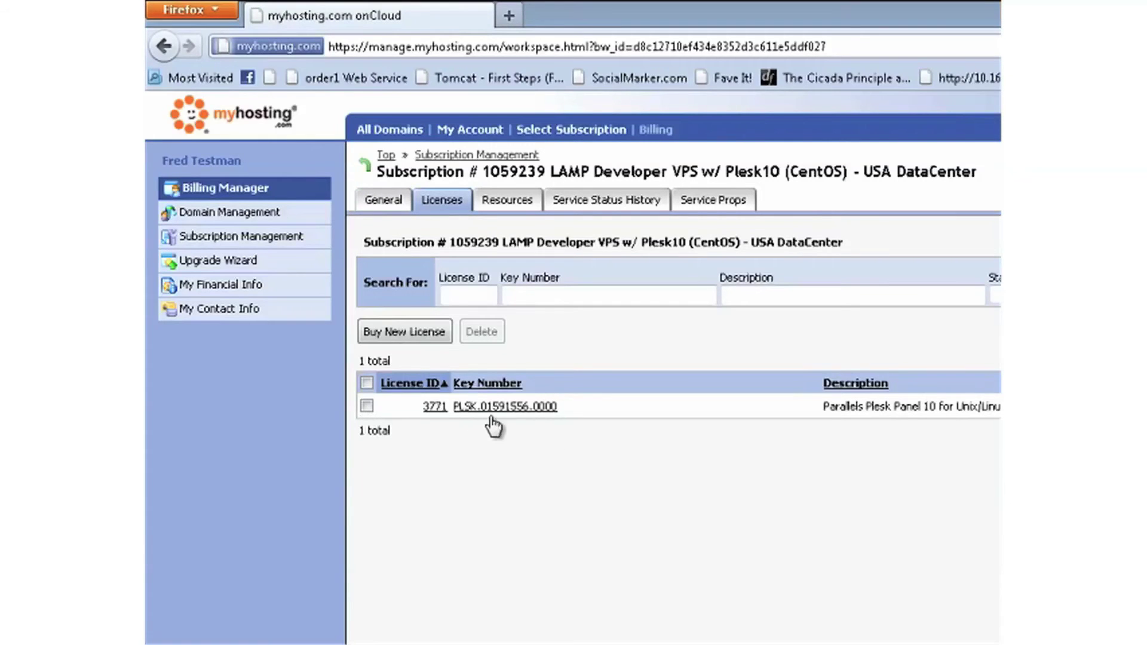
# - Open license 3771's Upgrade License form and show its domain limit options
pyautogui.click(524, 408)
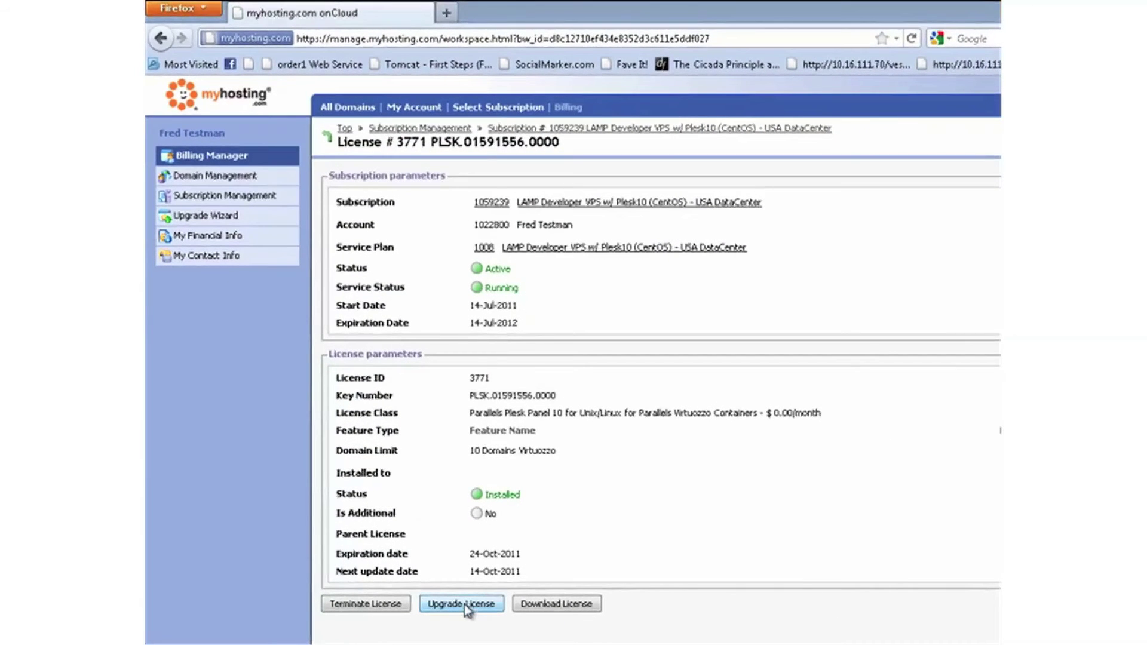
pyautogui.click(465, 604)
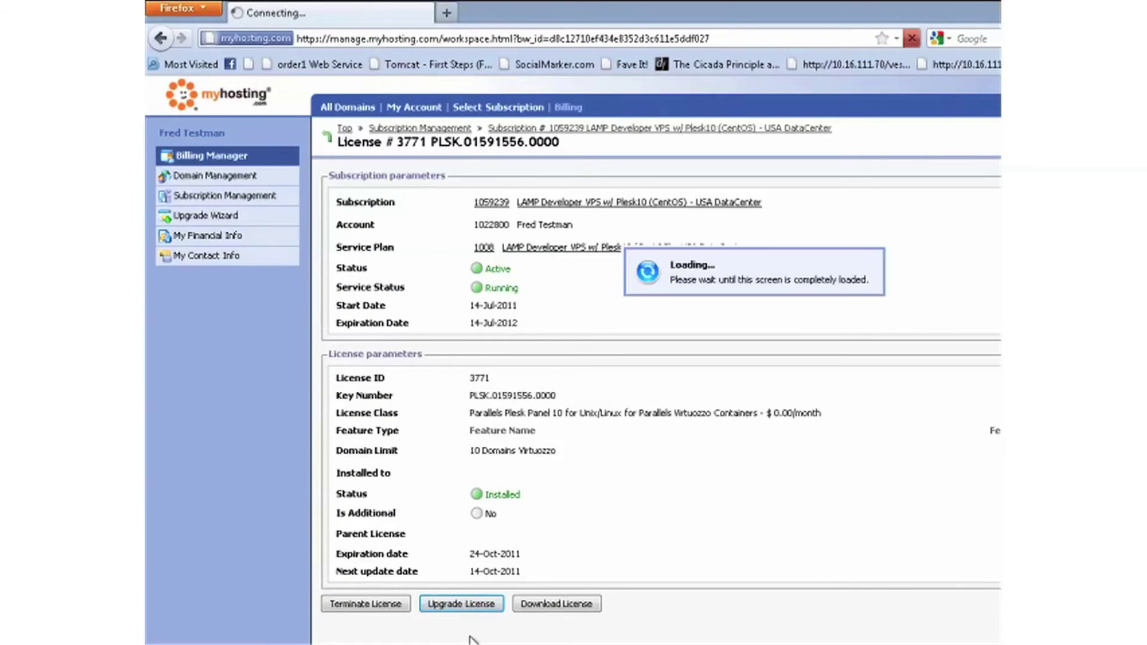
pyautogui.click(604, 294)
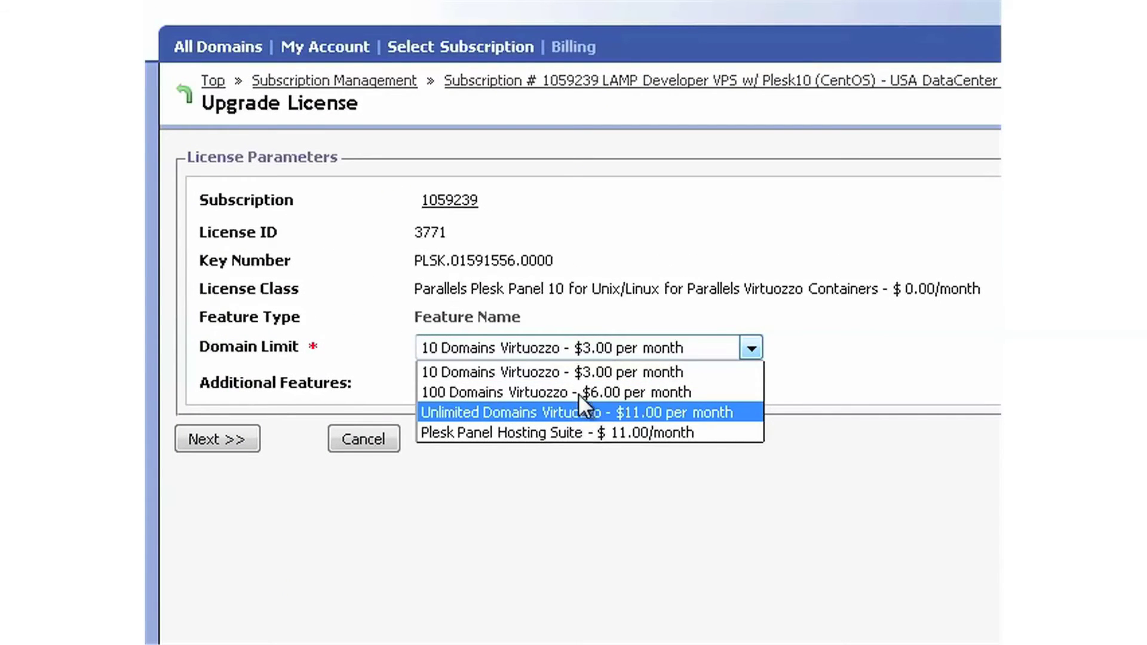
# - Set the domain limit to Plesk Panel Hosting Suite ($11.00/month), place the order, and refresh
pyautogui.click(472, 374)
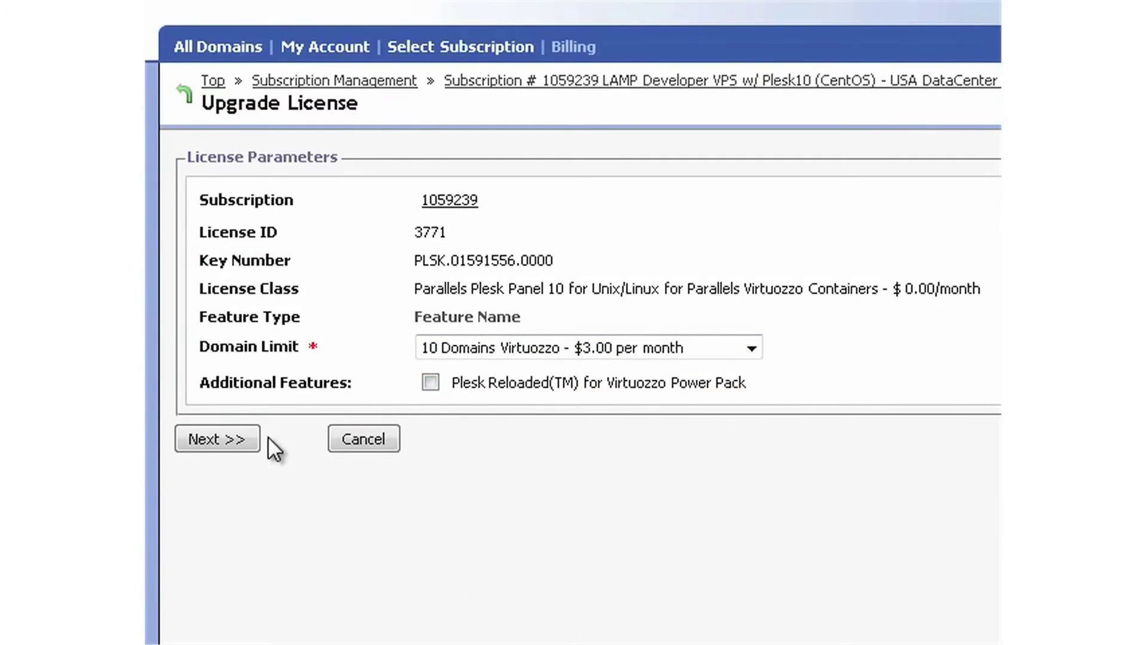
pyautogui.click(482, 348)
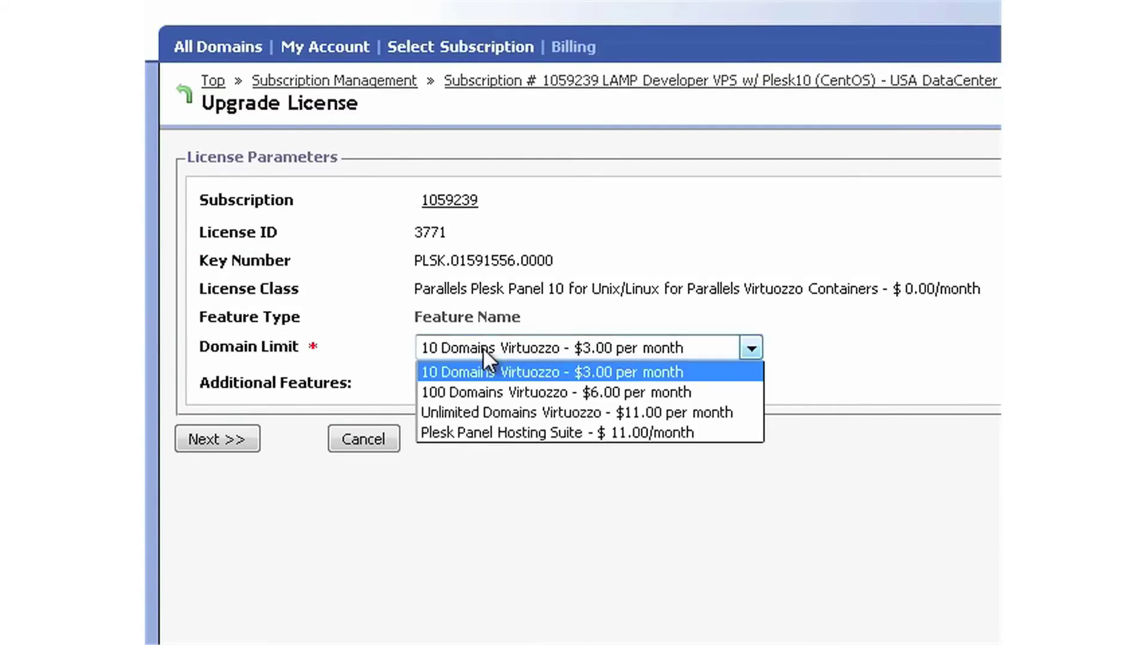
pyautogui.click(483, 434)
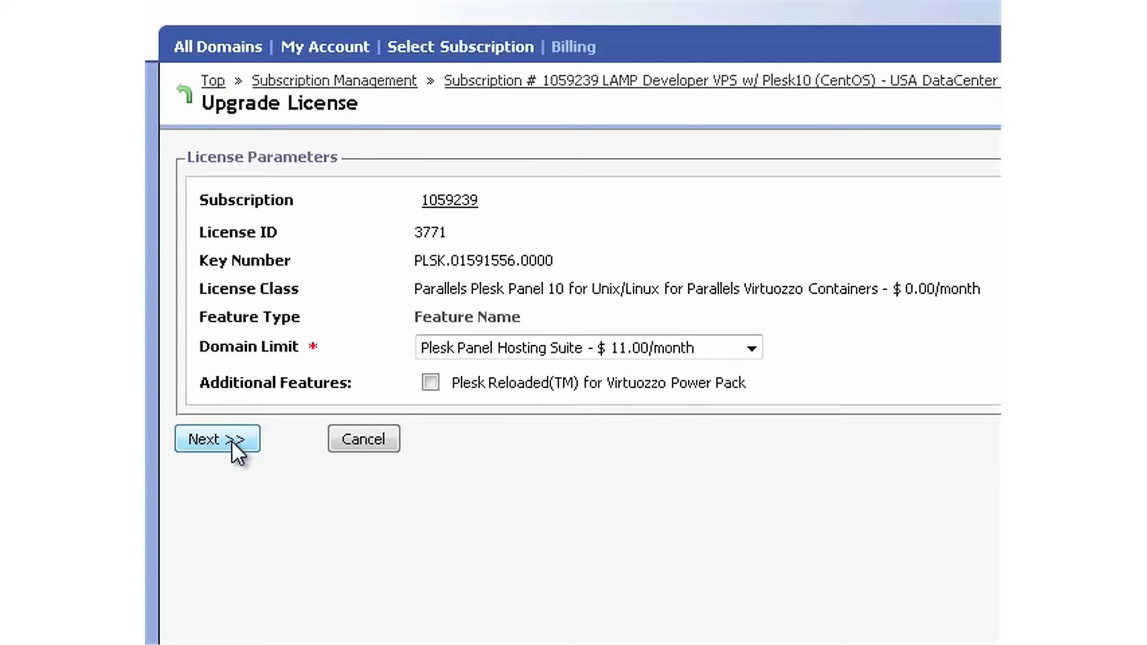
pyautogui.click(231, 439)
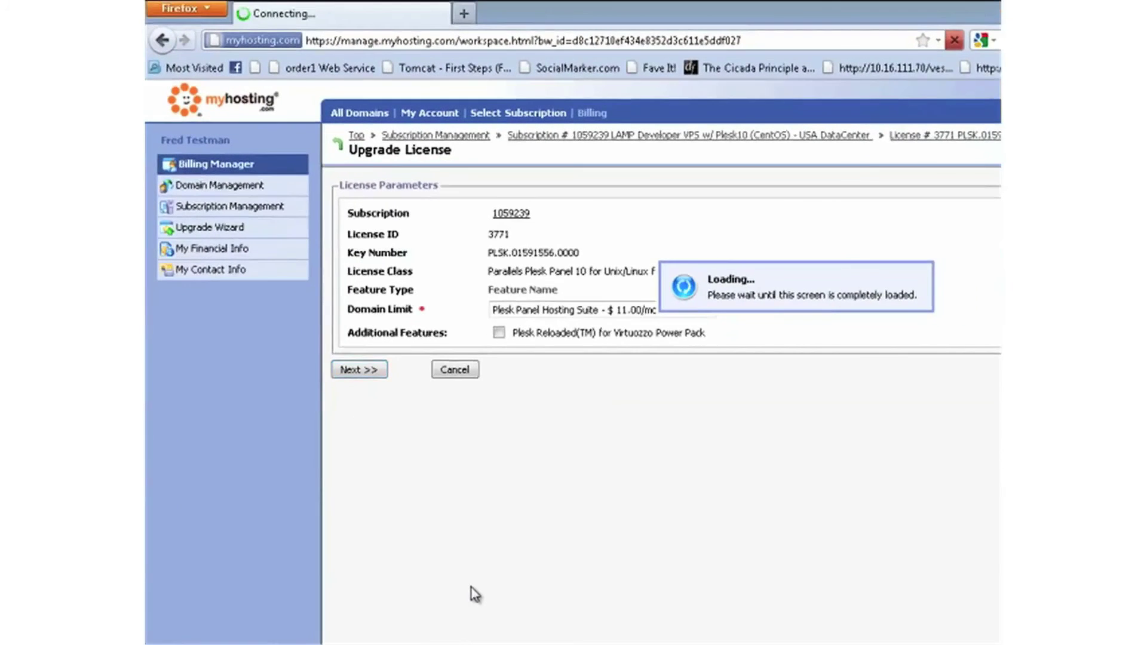
pyautogui.click(373, 530)
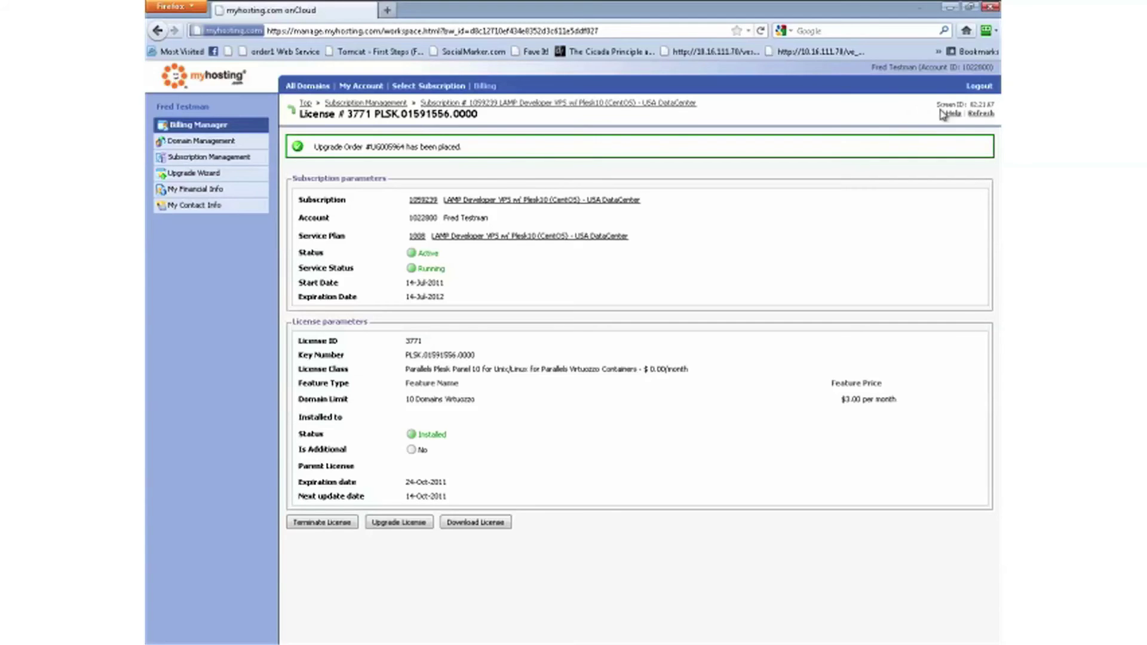
pyautogui.click(980, 114)
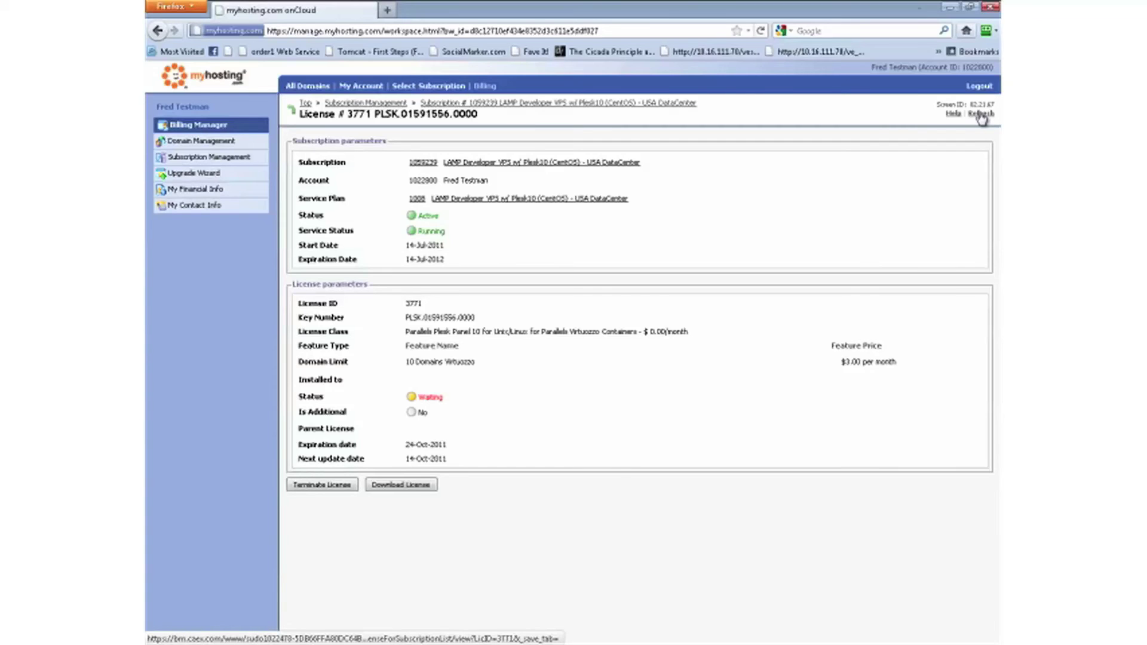
# - Refresh until license 3771's Hosting Suite upgrade reads Installed, then go to Select Subscription
pyautogui.click(980, 115)
pyautogui.click(980, 115)
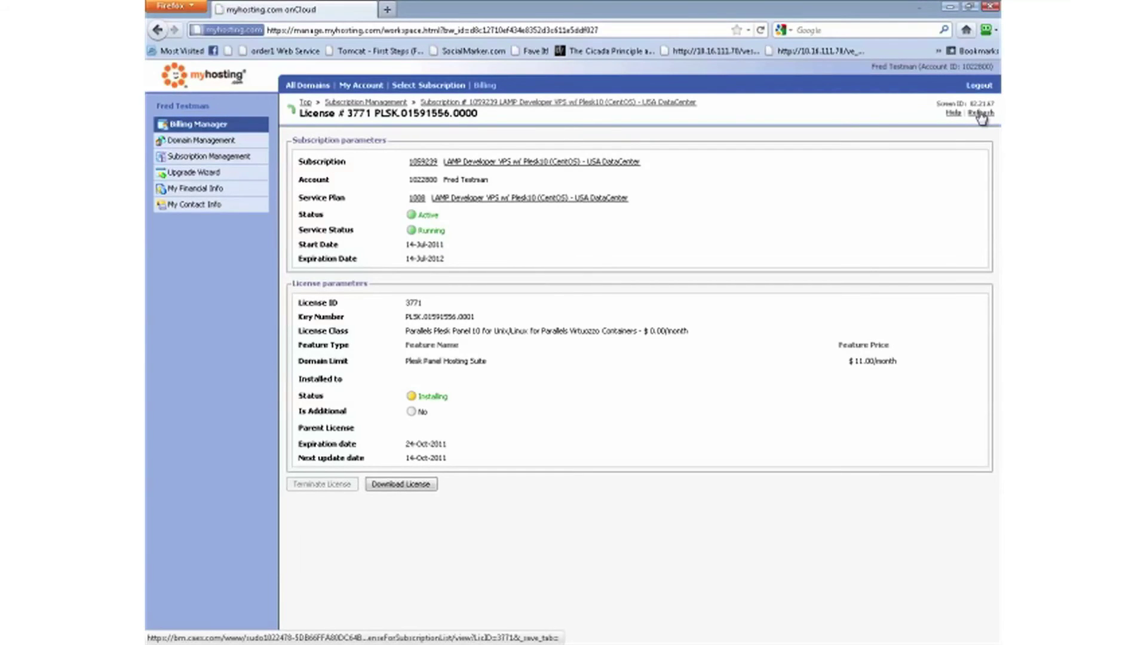
pyautogui.click(980, 115)
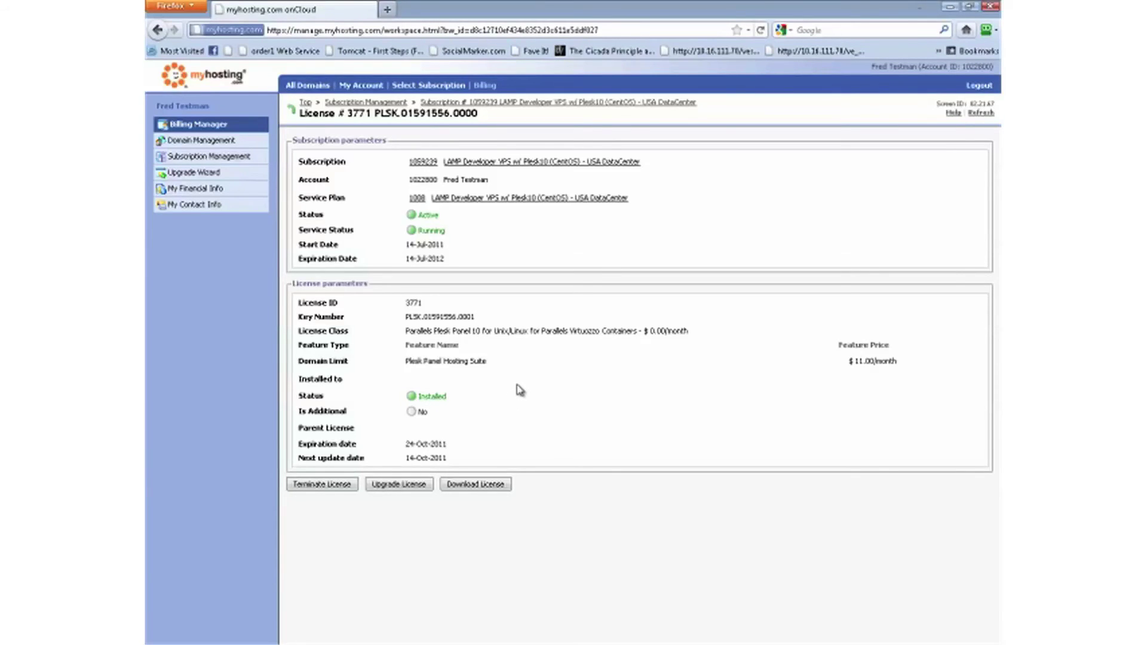
pyautogui.click(427, 88)
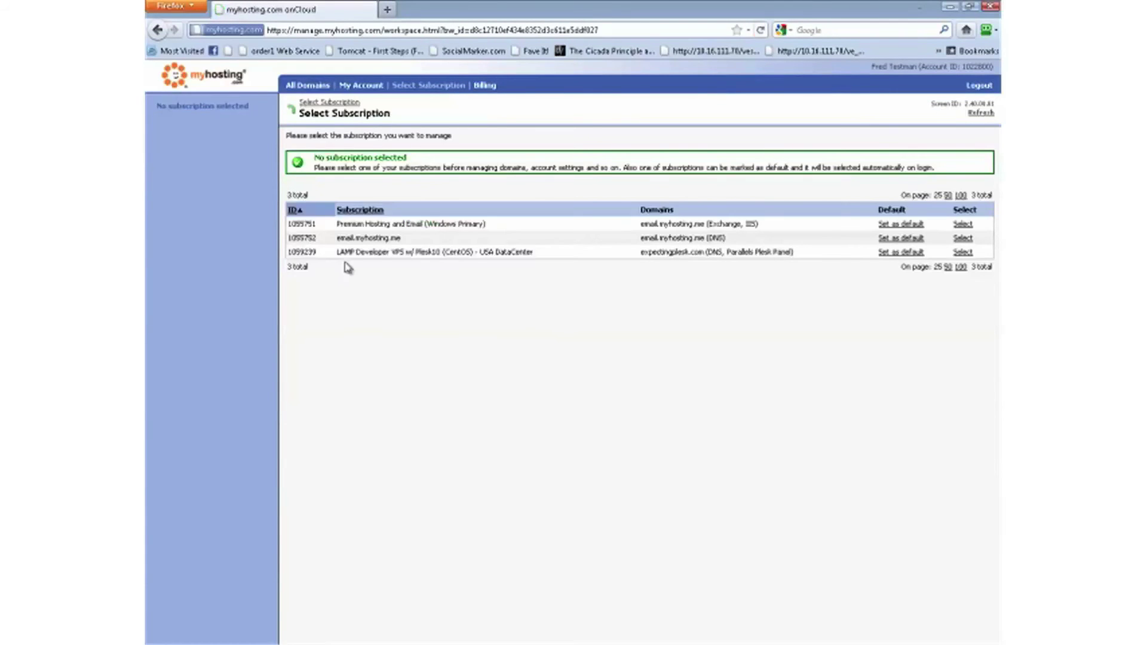
# - Choose the LAMP Developer VPS subscription, log into its Parallels Plesk Panel, and open Server Tools
pyautogui.click(959, 254)
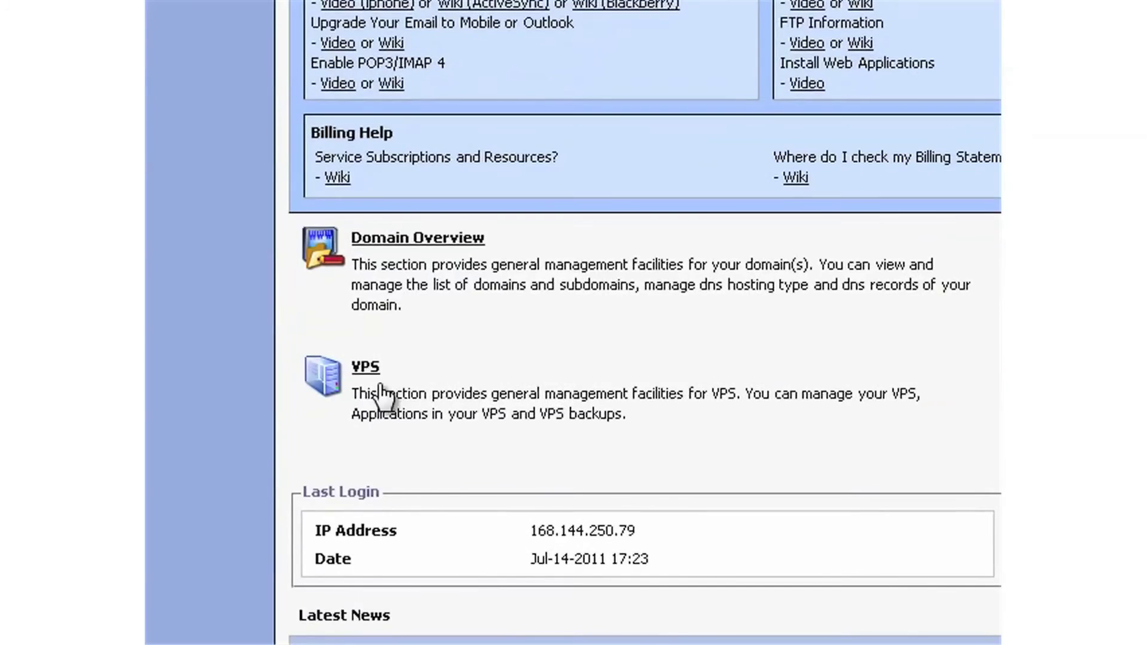
pyautogui.click(323, 410)
pyautogui.click(902, 284)
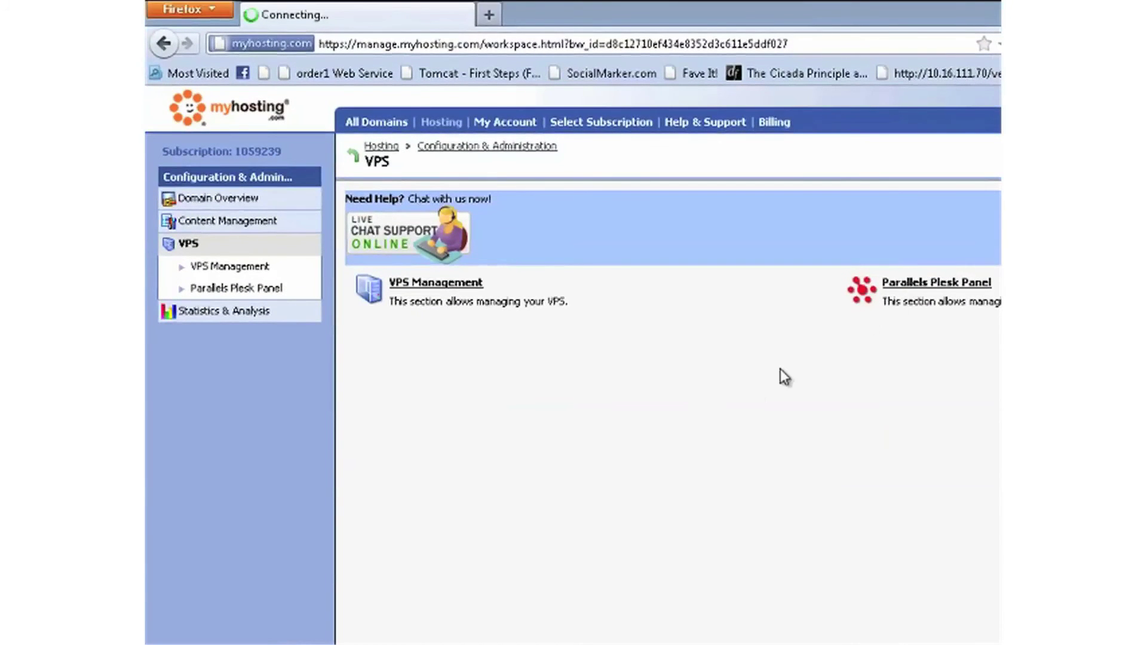
pyautogui.click(670, 395)
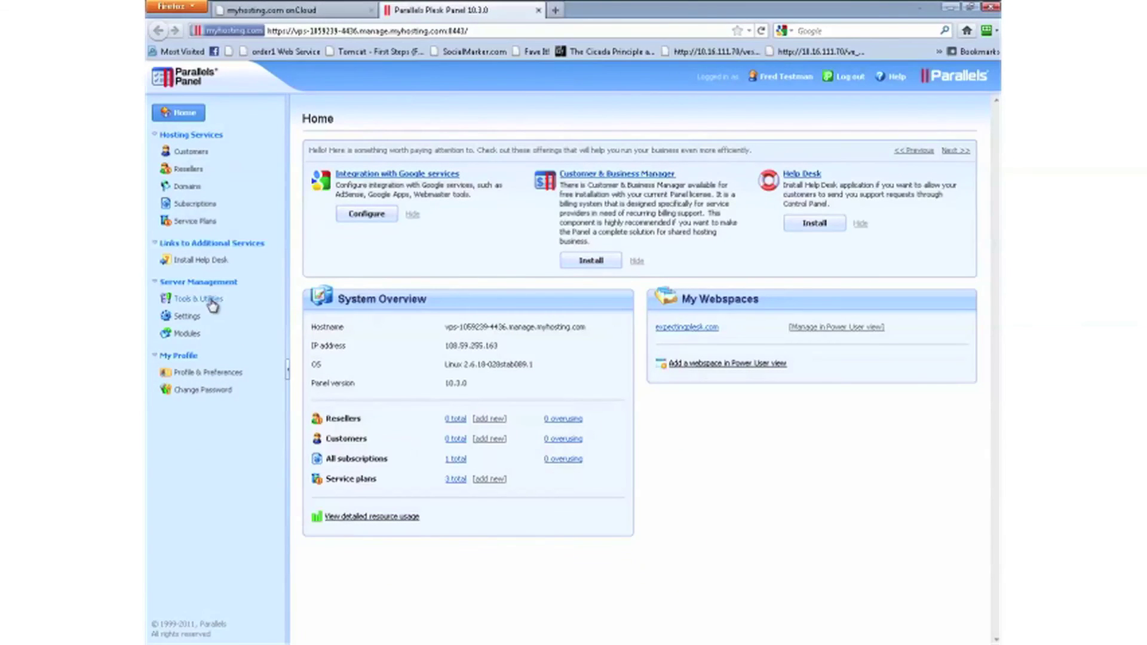
pyautogui.click(192, 298)
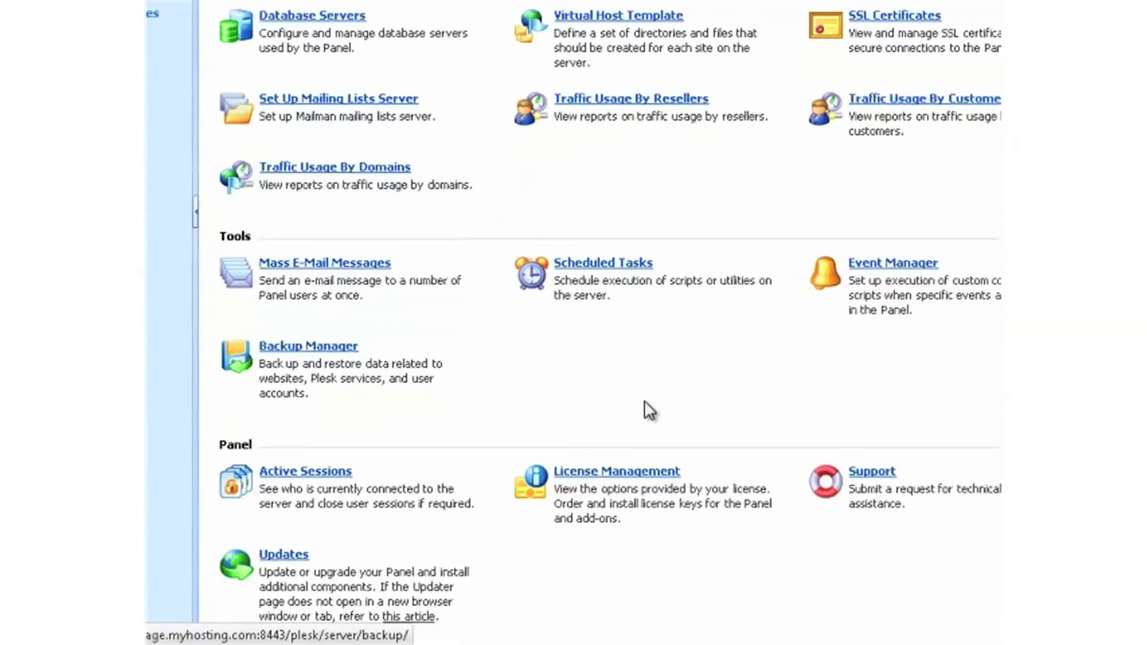
# - Confirm License Management lists Unlimited domains, mail accounts and web users, with the key expiring Oct 24, 2011
pyautogui.click(580, 469)
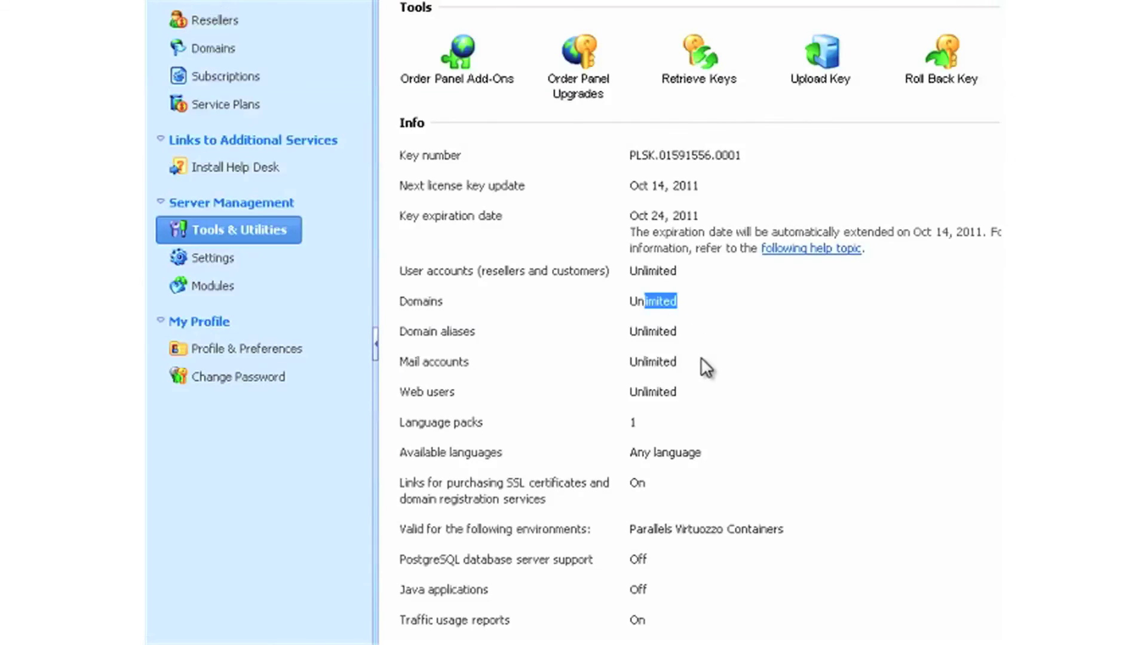
pyautogui.scroll(-5, 724, 414)
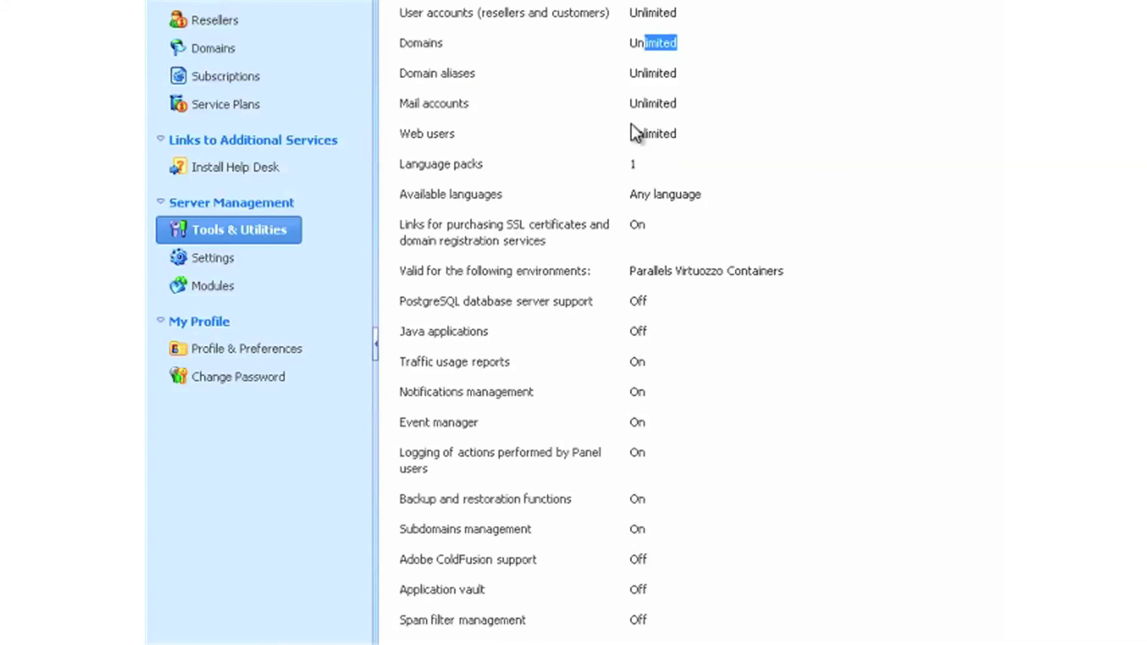
pyautogui.scroll(5, 759, 383)
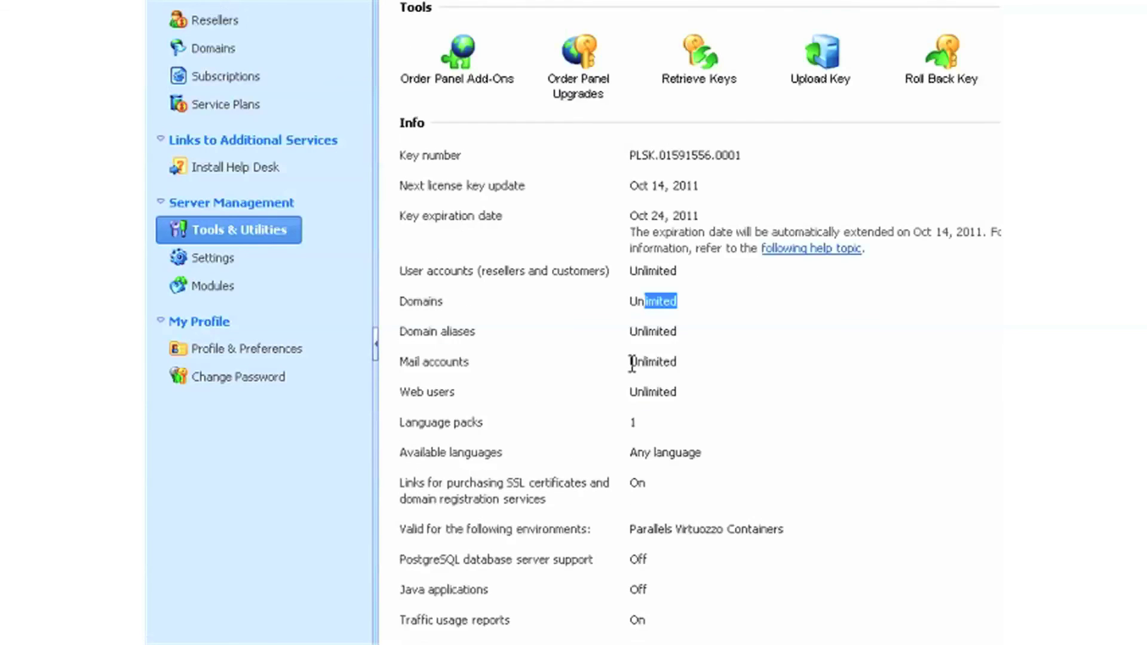
pyautogui.click(230, 3)
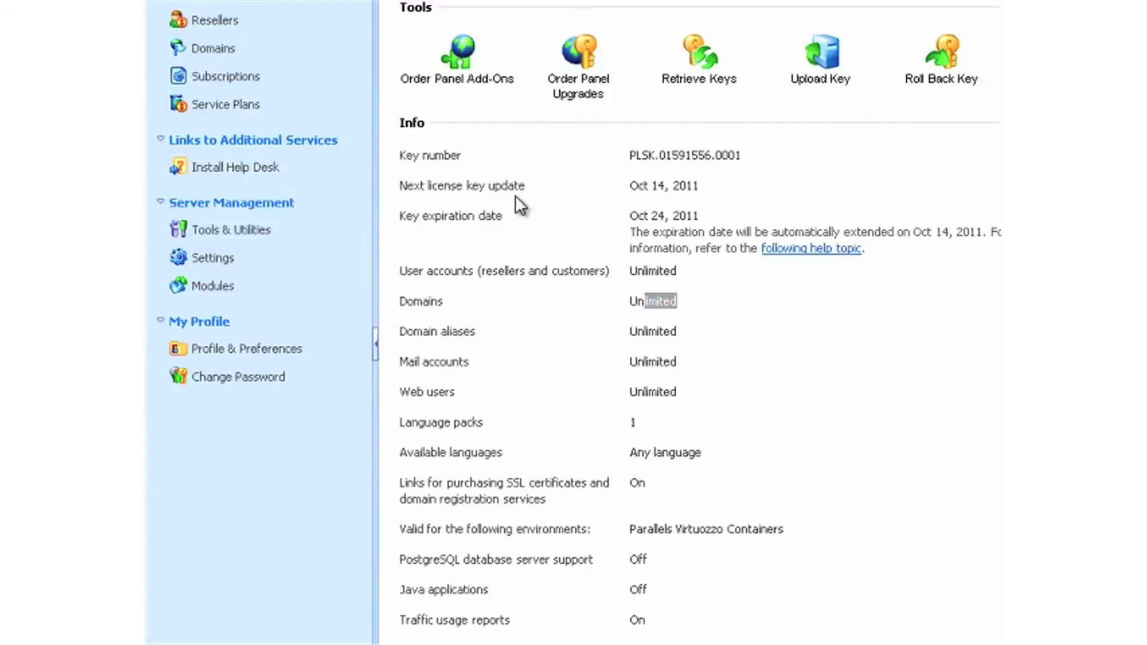